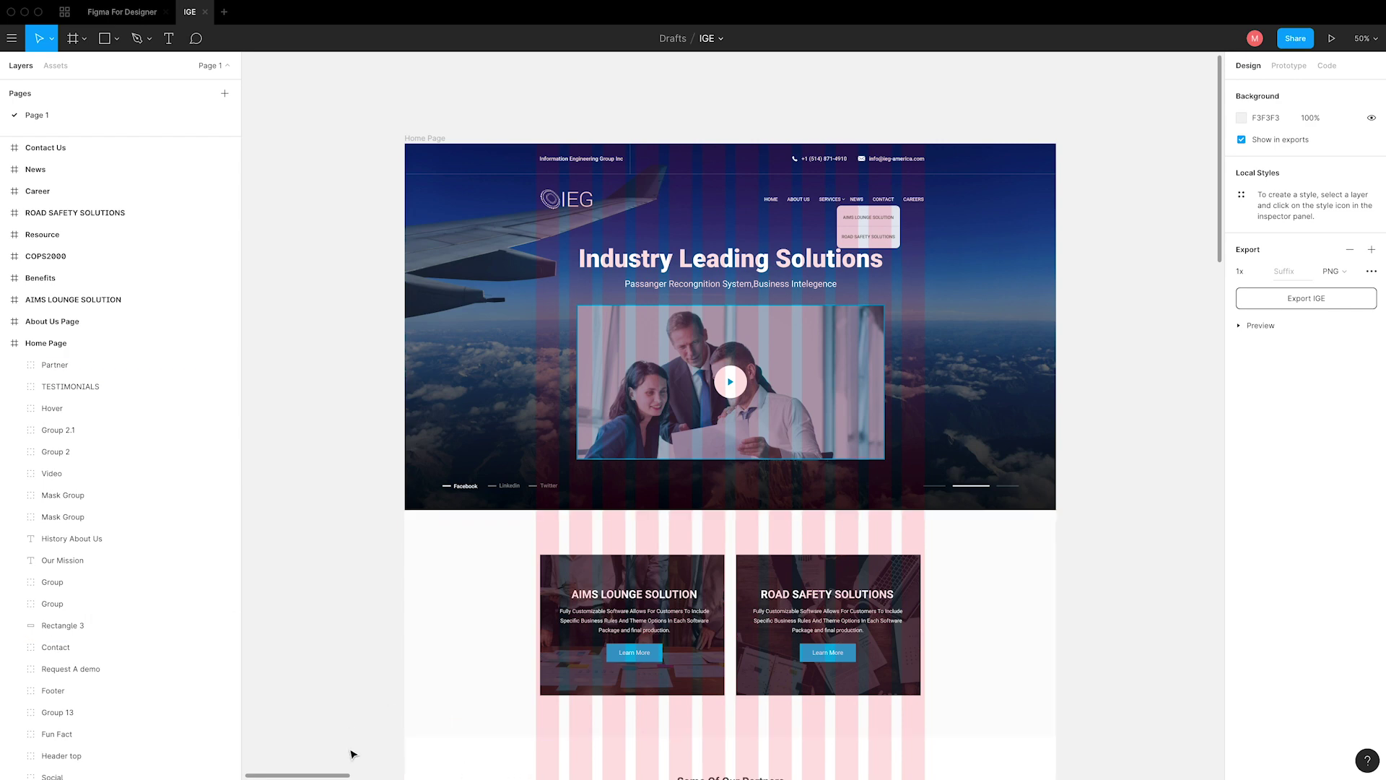
Bring Chrome's 'bootstrap grid' Google image results to the front from the Dock
mouse_move(466, 774)
left_click(507, 751)
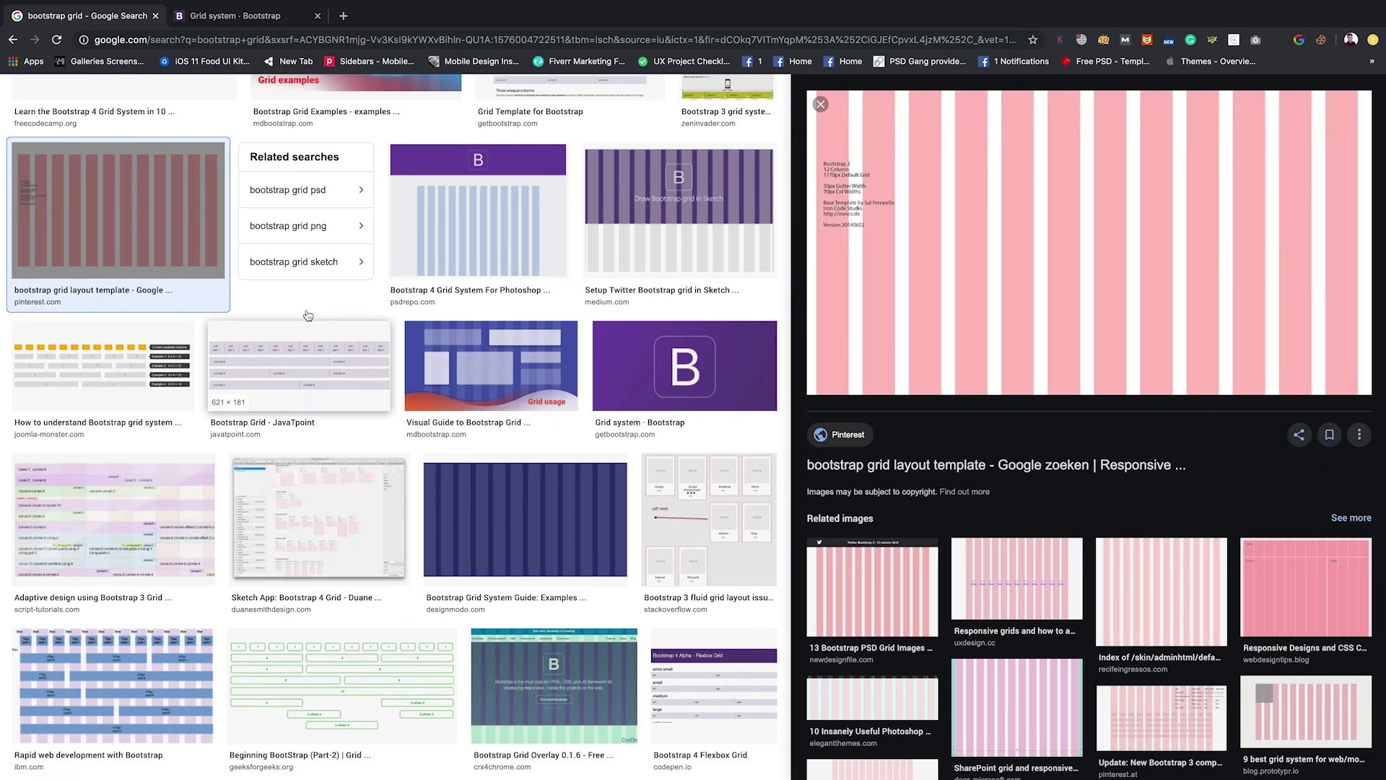
scroll(441, 325, "up", 3)
scroll(441, 325, "up", 10)
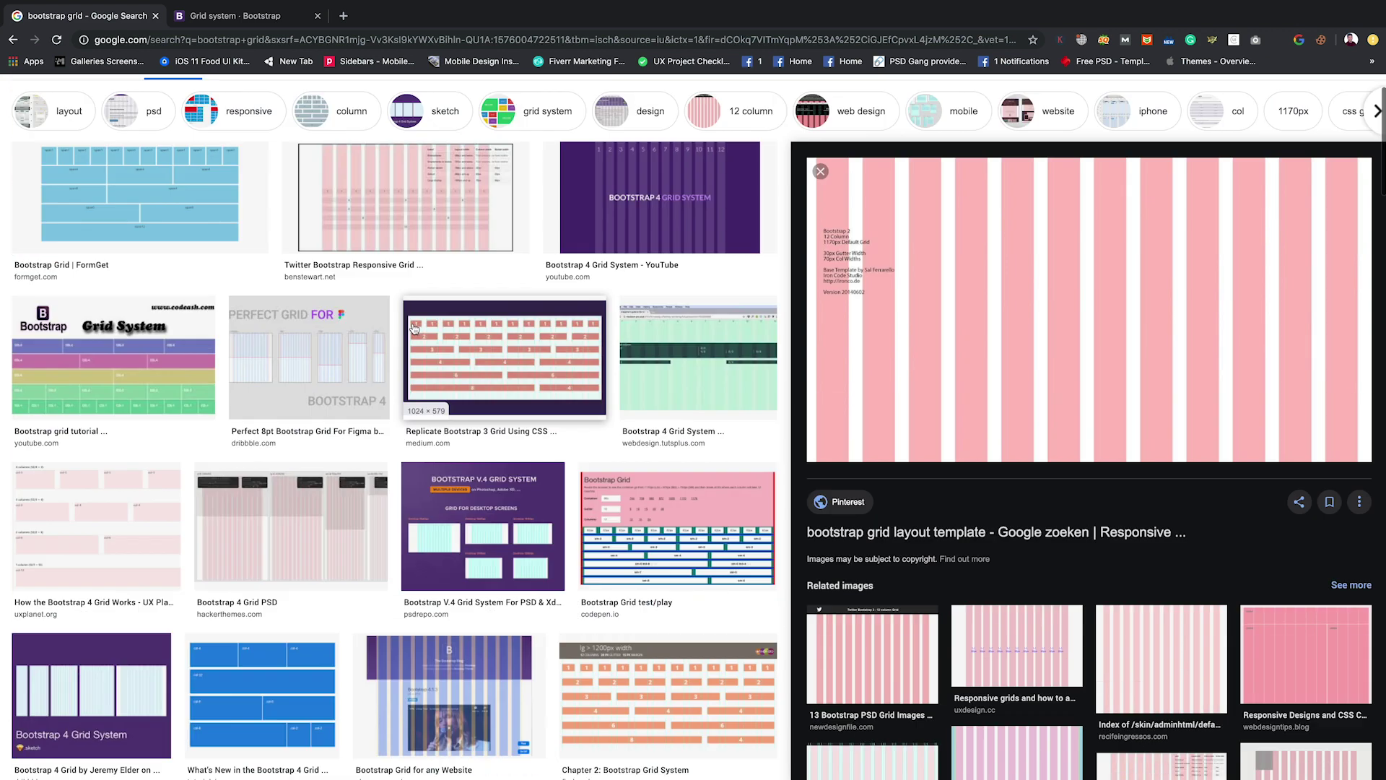
left_click(125, 103)
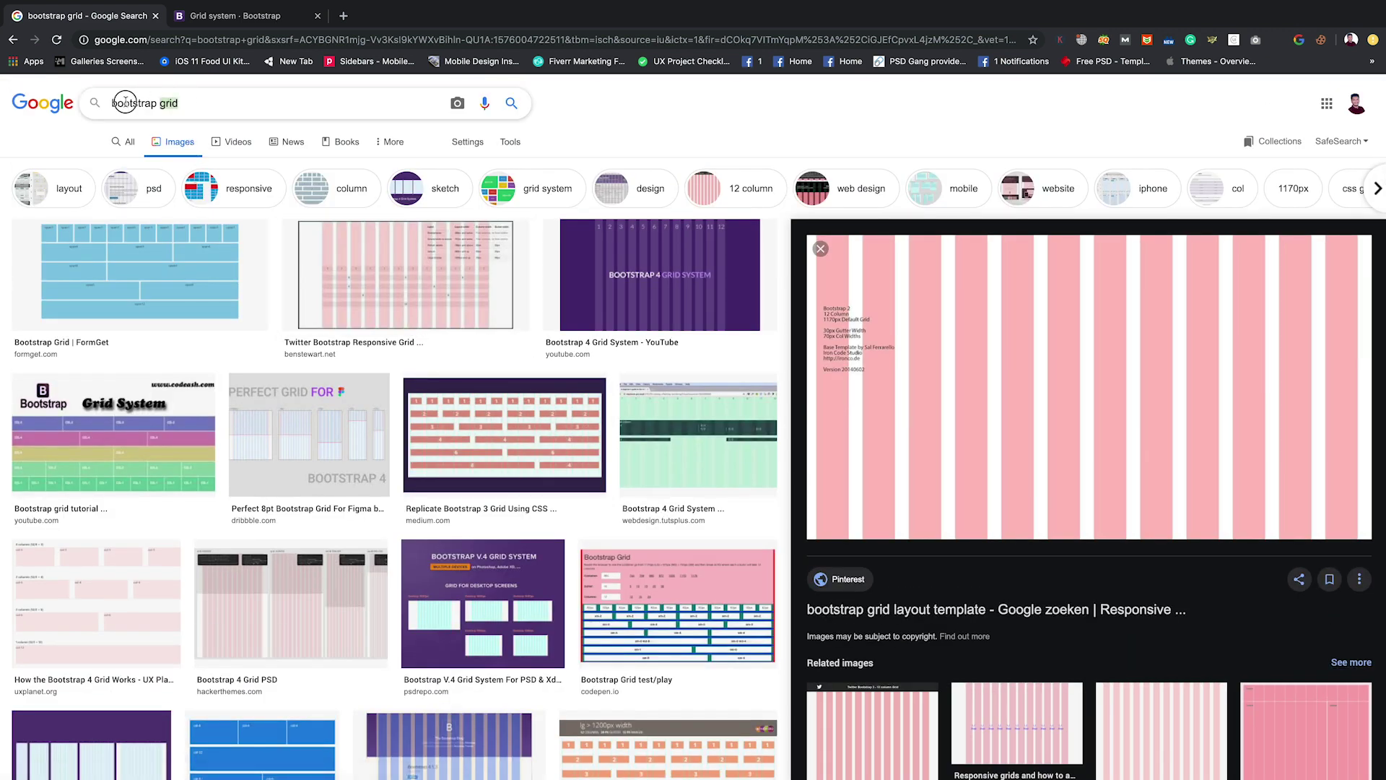
left_click(198, 101)
left_click(613, 122)
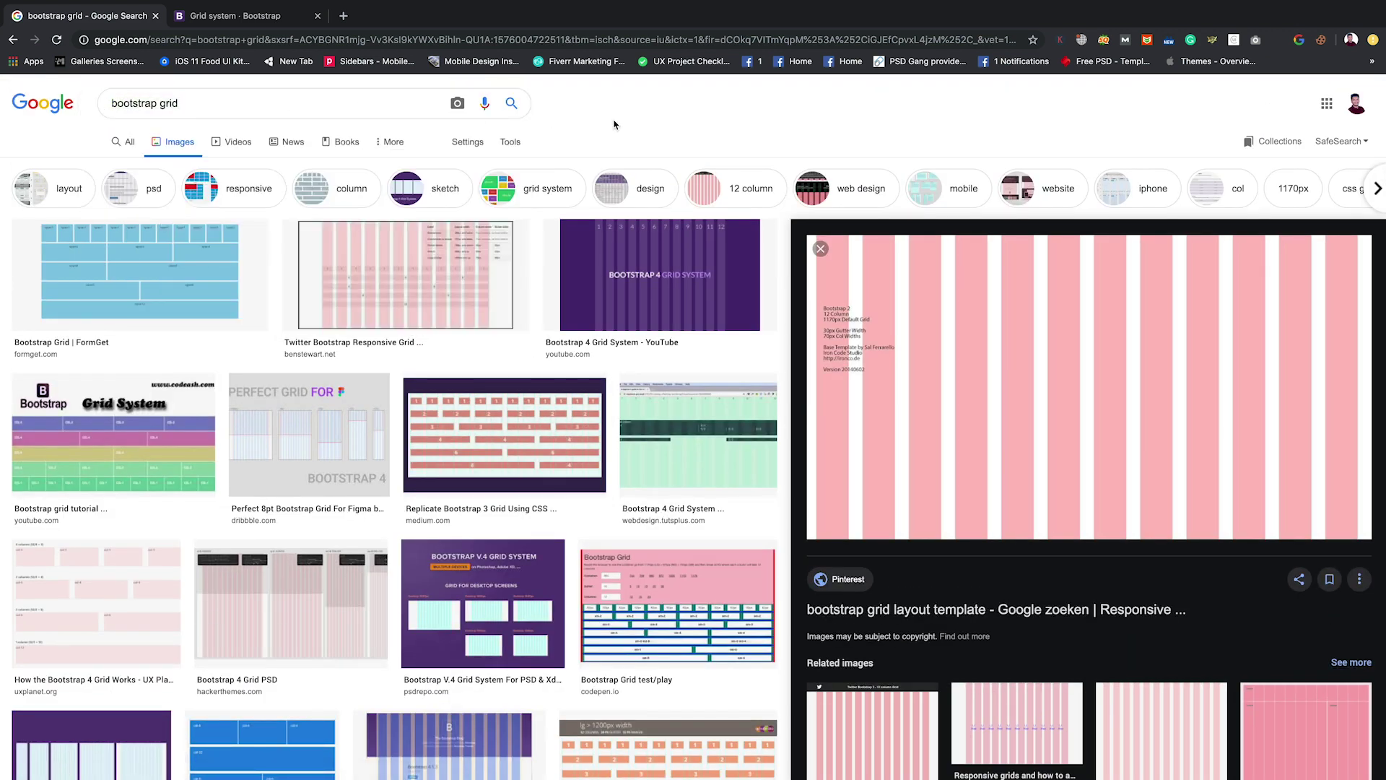
left_click(215, 14)
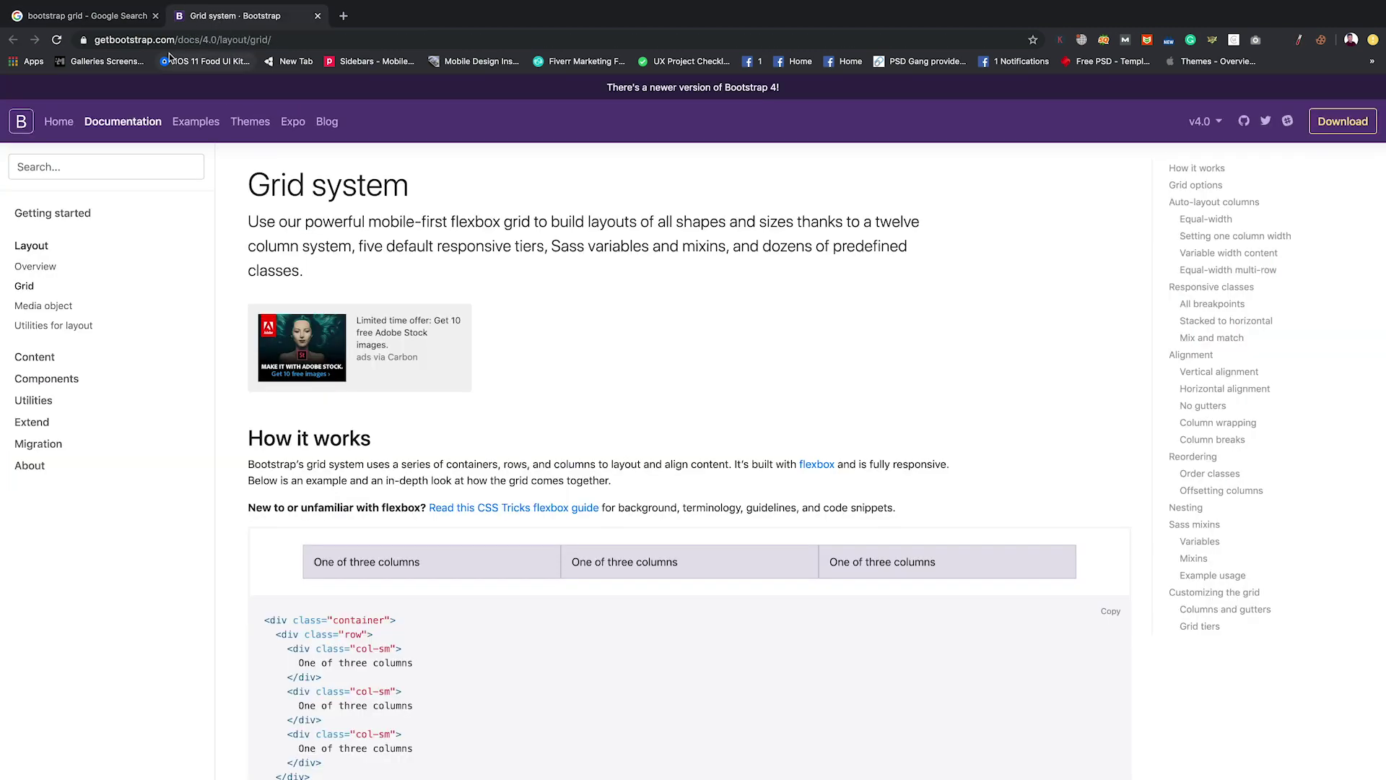
scroll(535, 237, "down", 10)
scroll(536, 237, "down", 10)
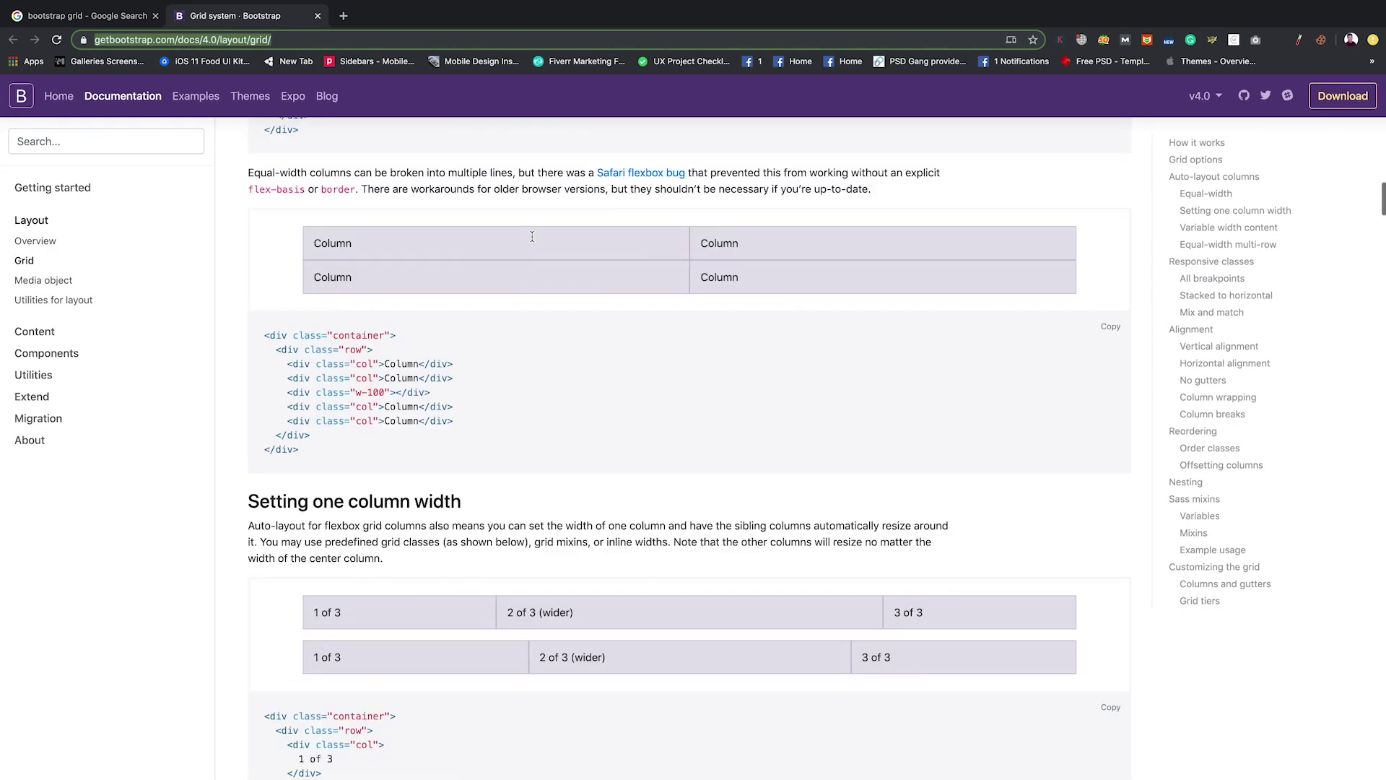
scroll(537, 236, "down", 8)
scroll(537, 236, "down", 10)
scroll(541, 236, "up", 11)
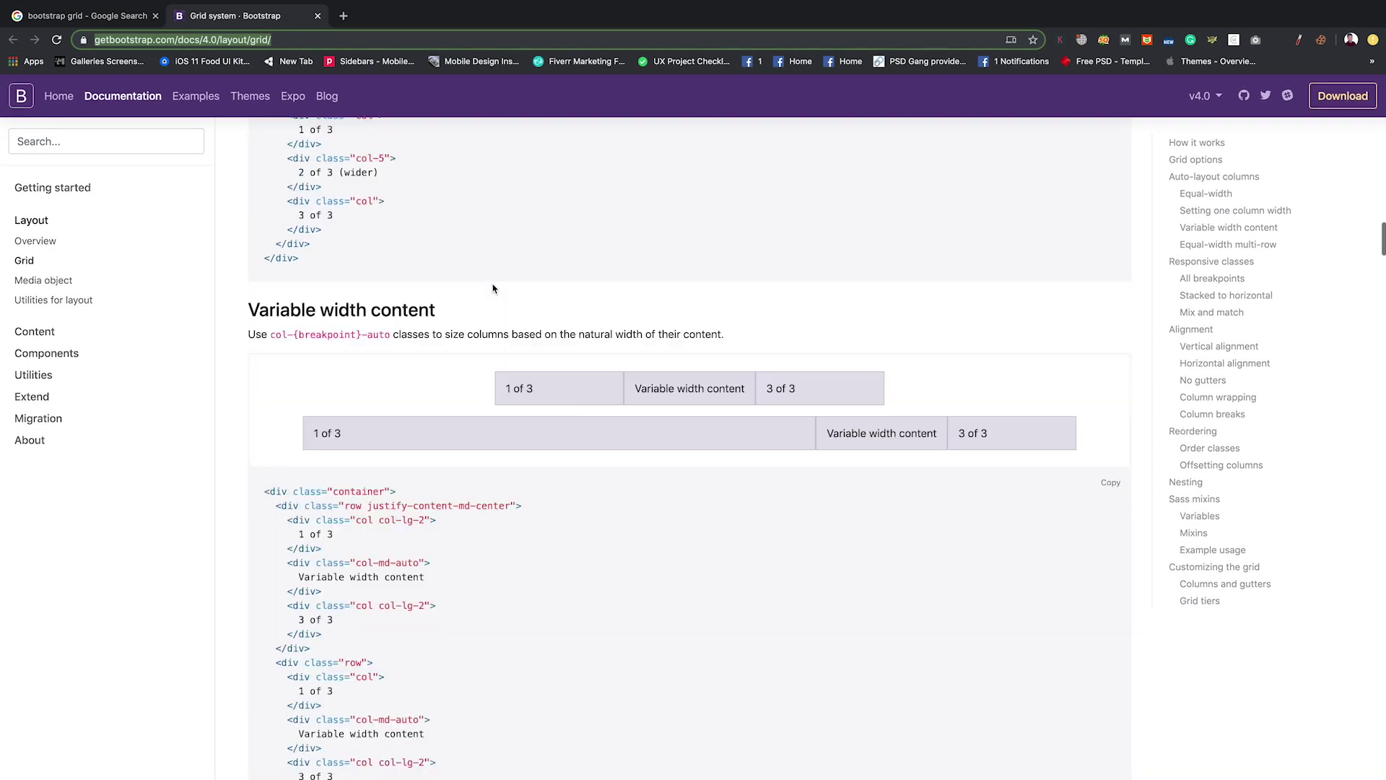
mouse_move(284, 498)
left_mouse_down()
mouse_move(417, 622)
mouse_move(316, 563)
mouse_move(267, 493)
left_mouse_up()
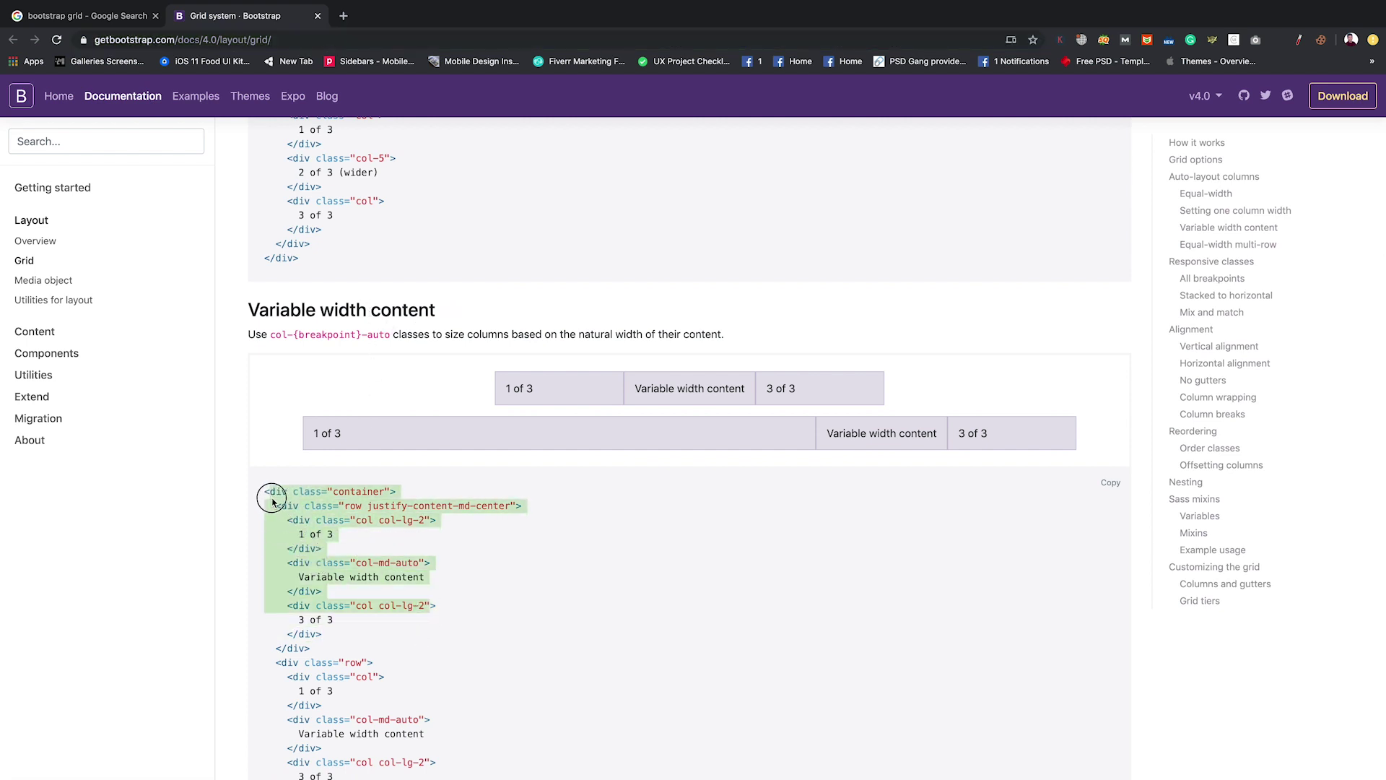
left_click(301, 493)
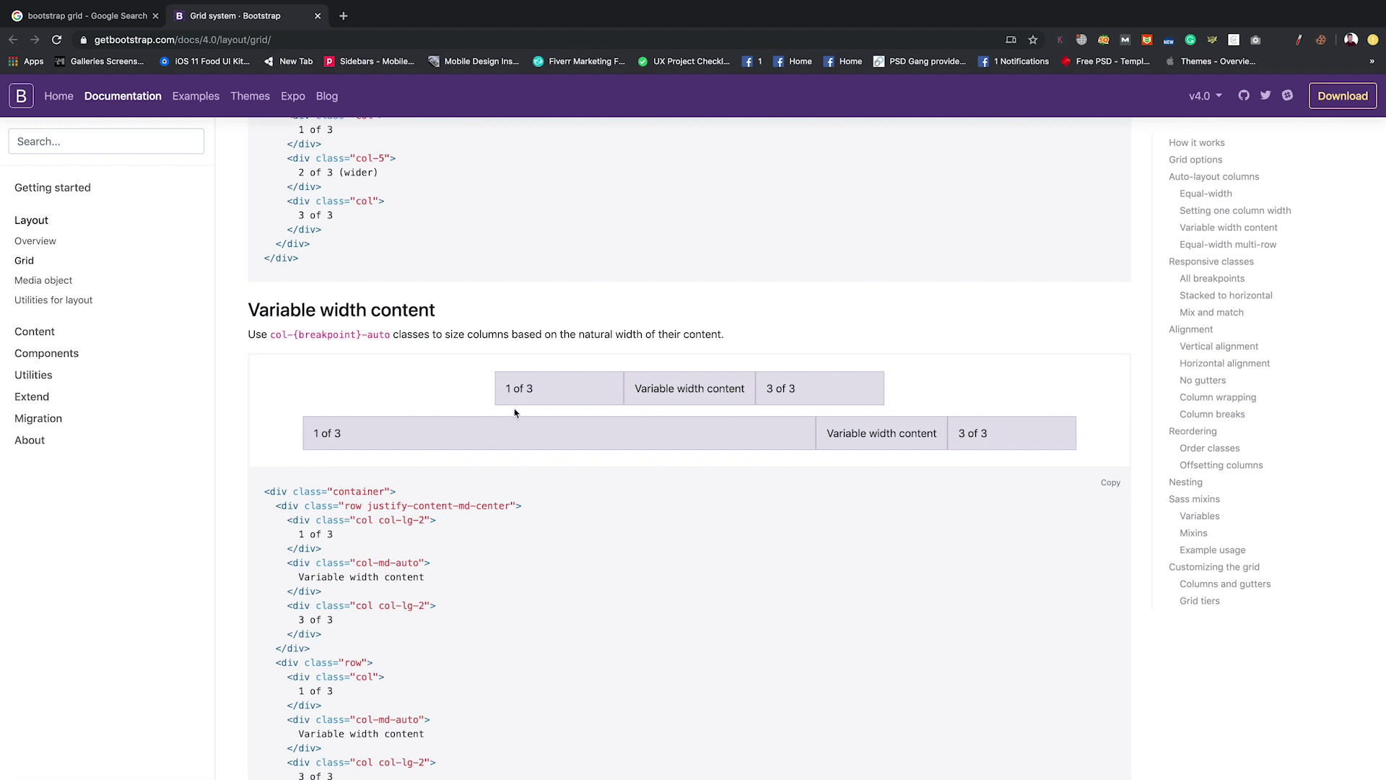
left_click(101, 15)
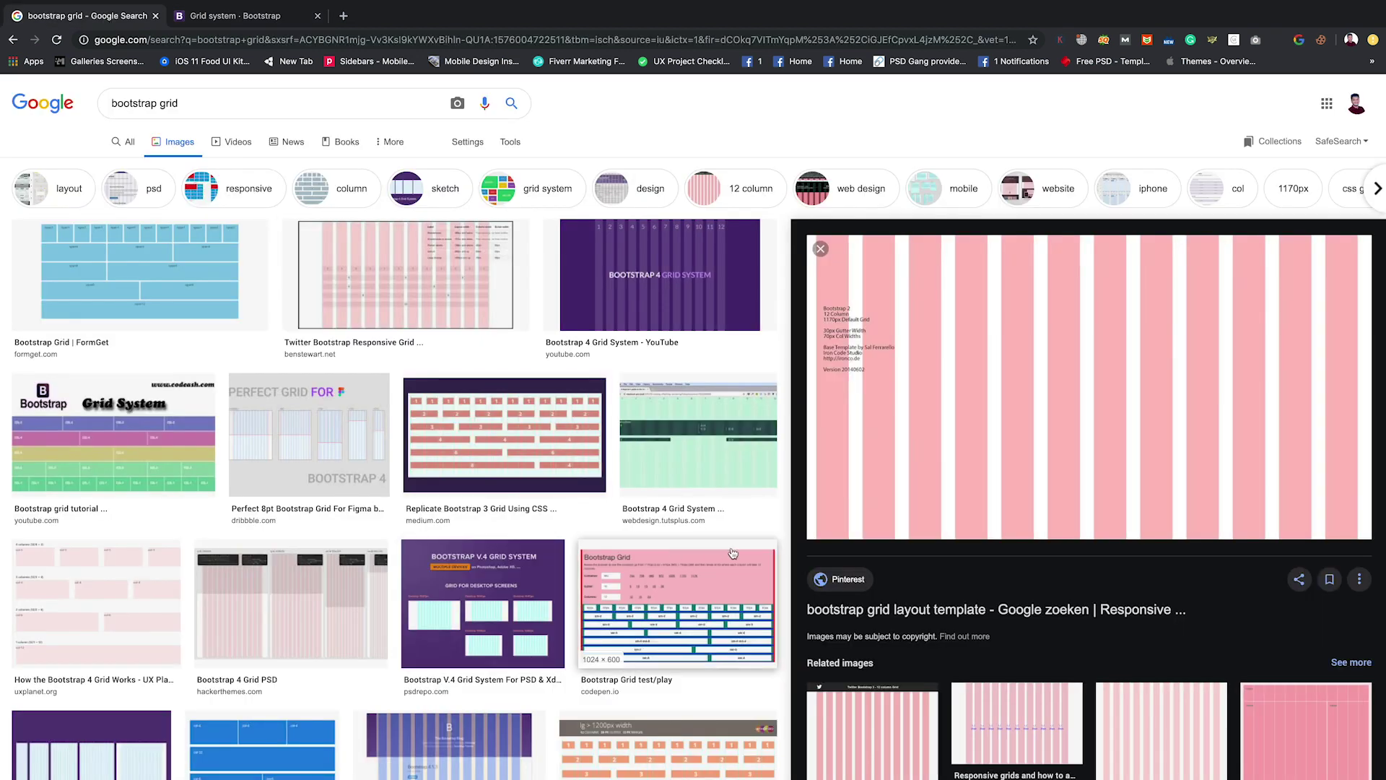
scroll(833, 543, "down", 2)
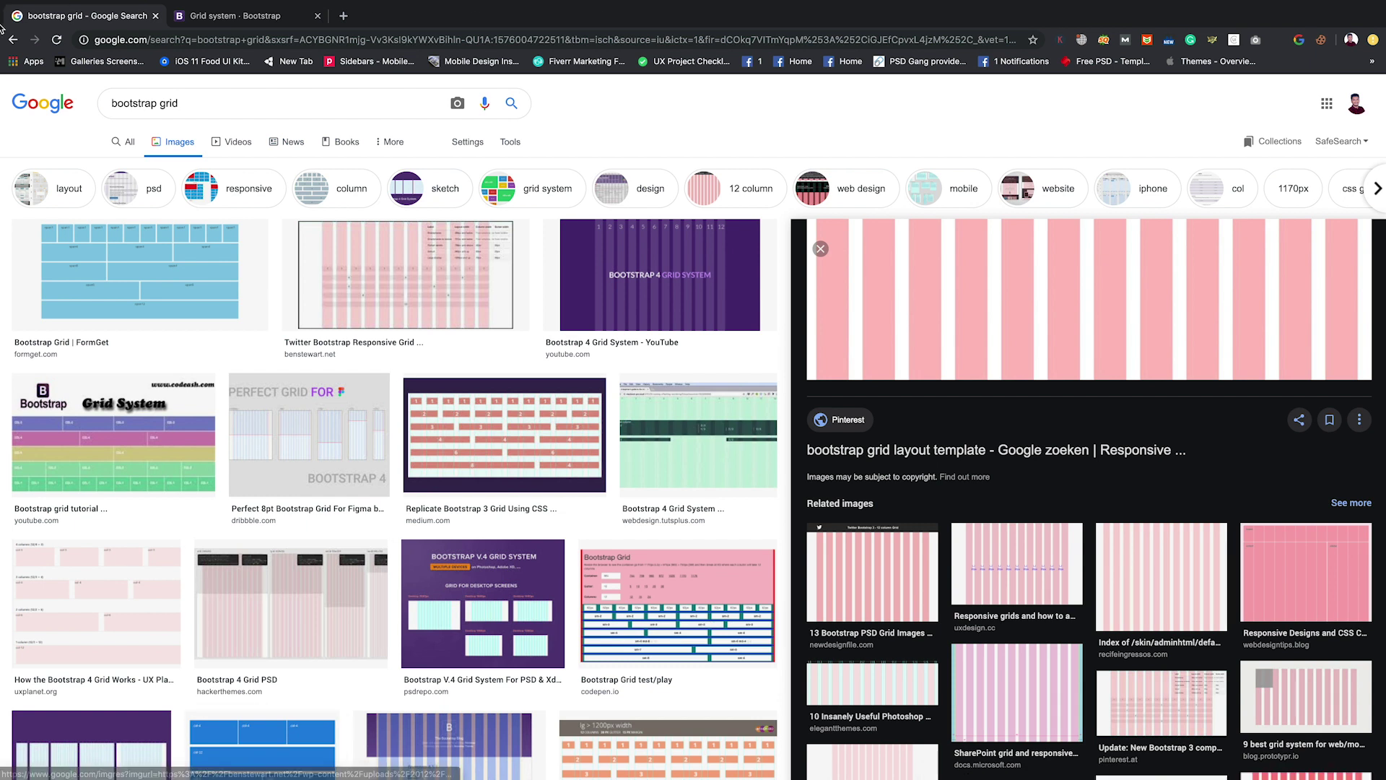
scroll(288, 727, "down", 10)
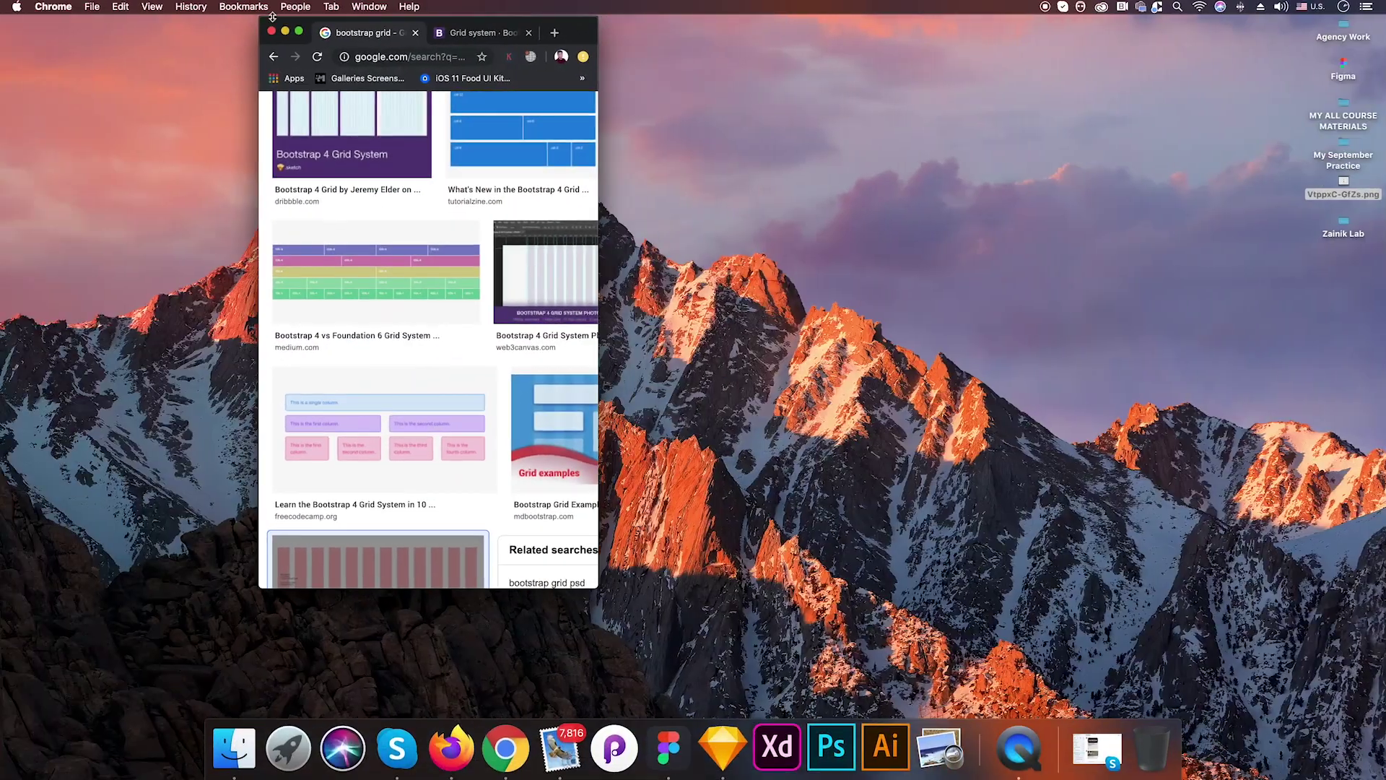
Minimize Chrome and bring Figma's IGE design file back to the front
scroll(430, 310, "down", 5)
key("super+m")
left_click(642, 737)
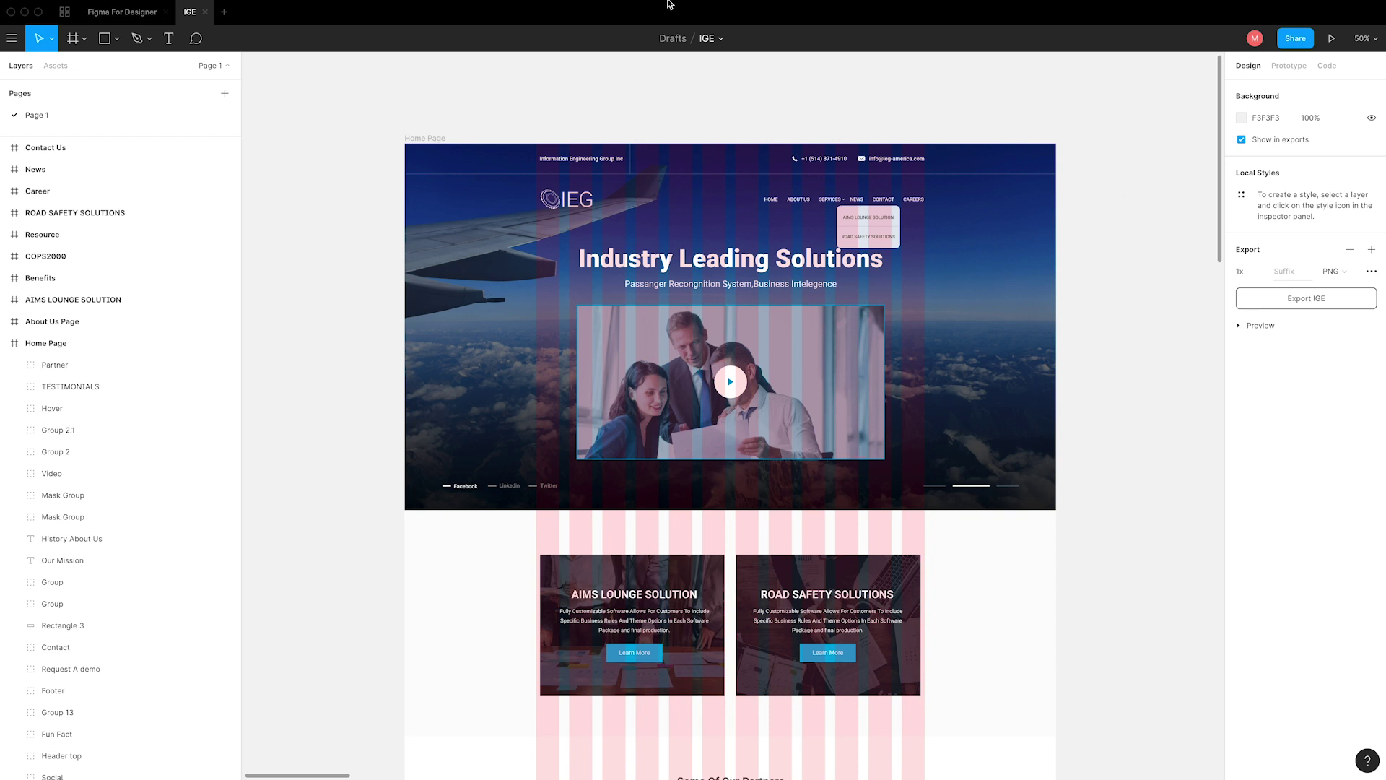
In the Figma For Designer file, reposition Desktop - 1 and remove its empty 0-column grid
left_click(104, 16)
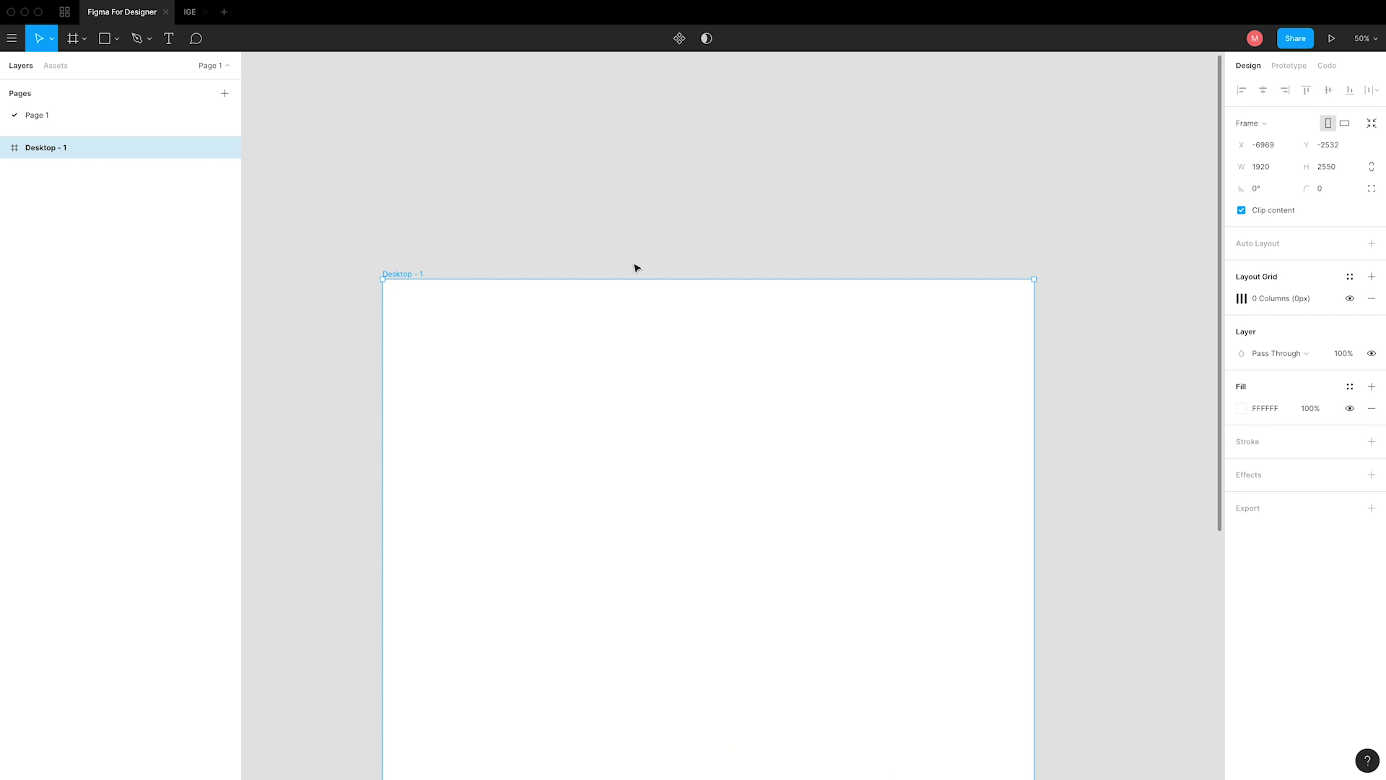
left_click_drag(399, 277, 416, 181)
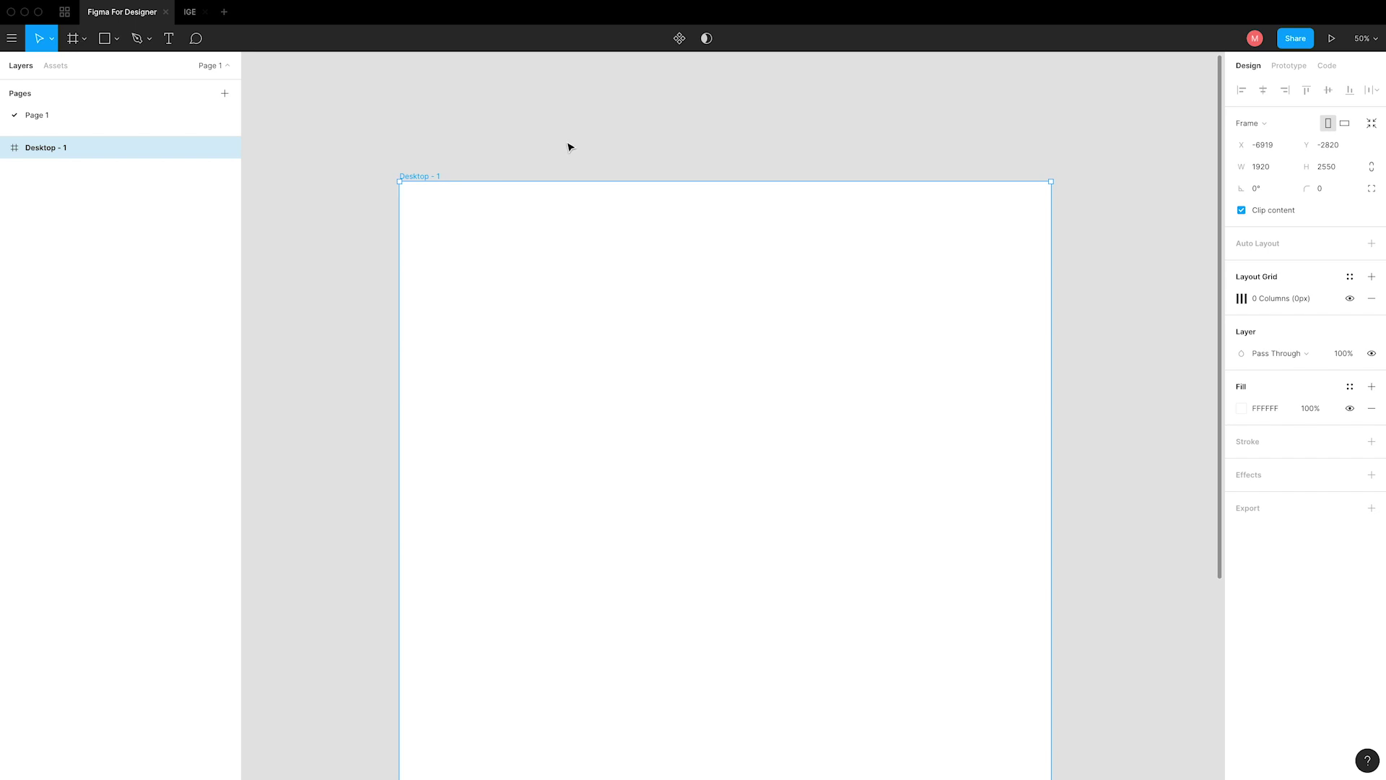
mouse_move(419, 175)
left_click_drag(416, 179, 429, 180)
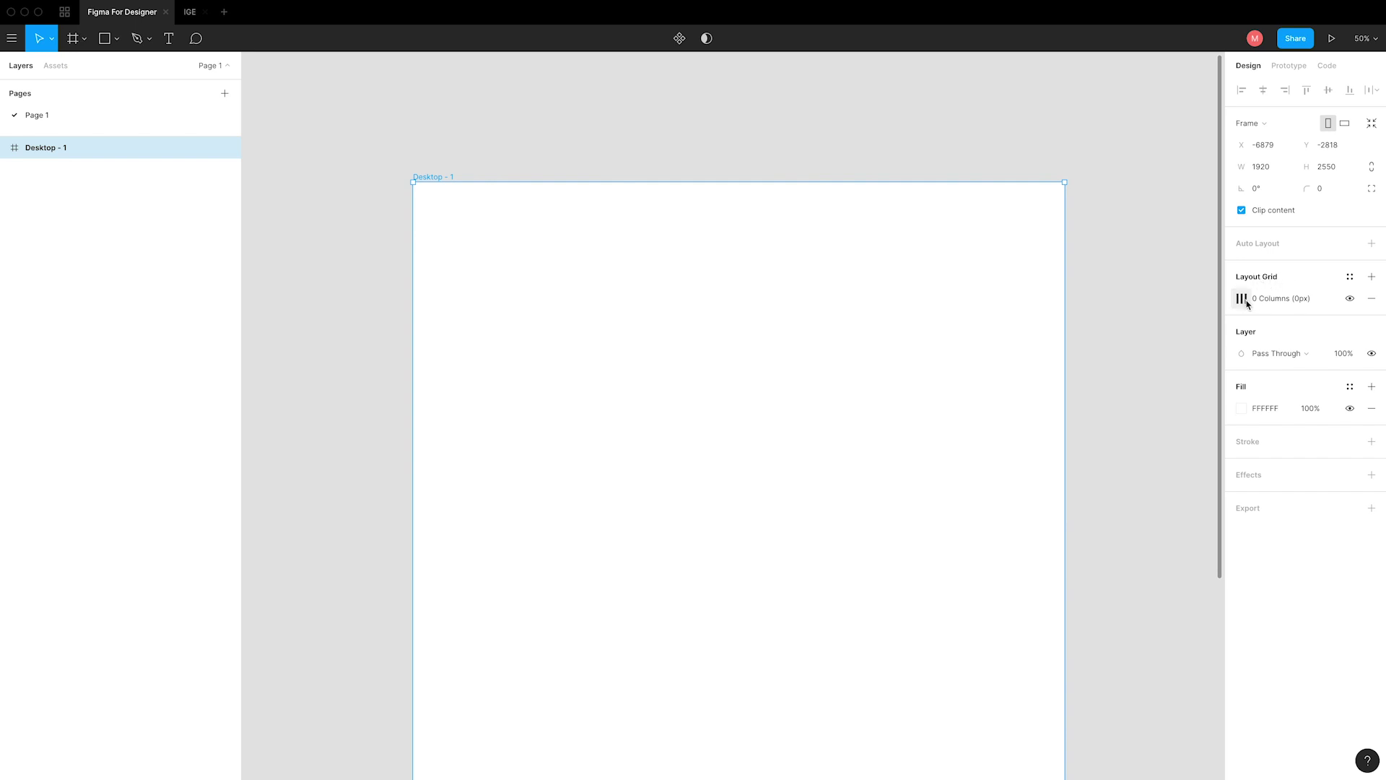
left_click(1372, 298)
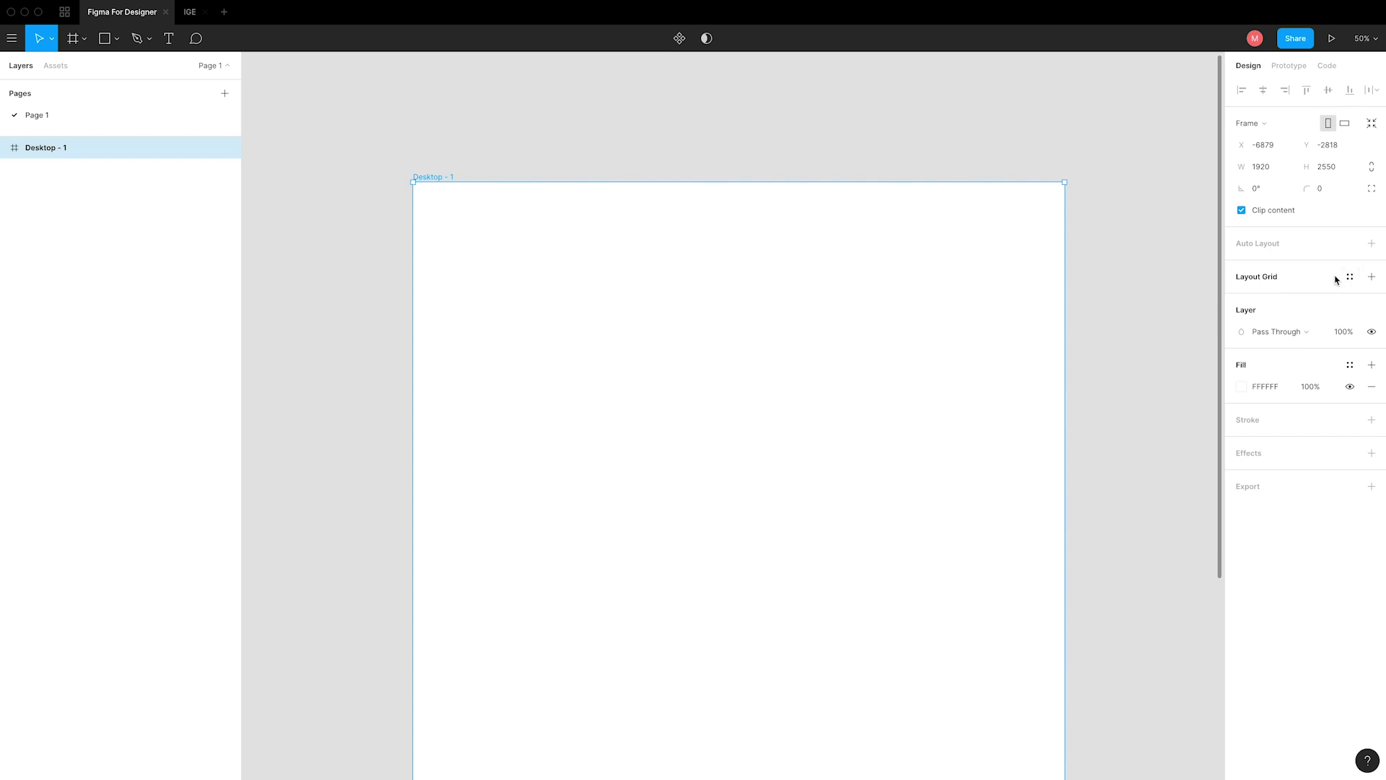
Give Desktop - 1 a 12-column stretch layout grid, then view the IGE design for reference
left_click(1264, 282)
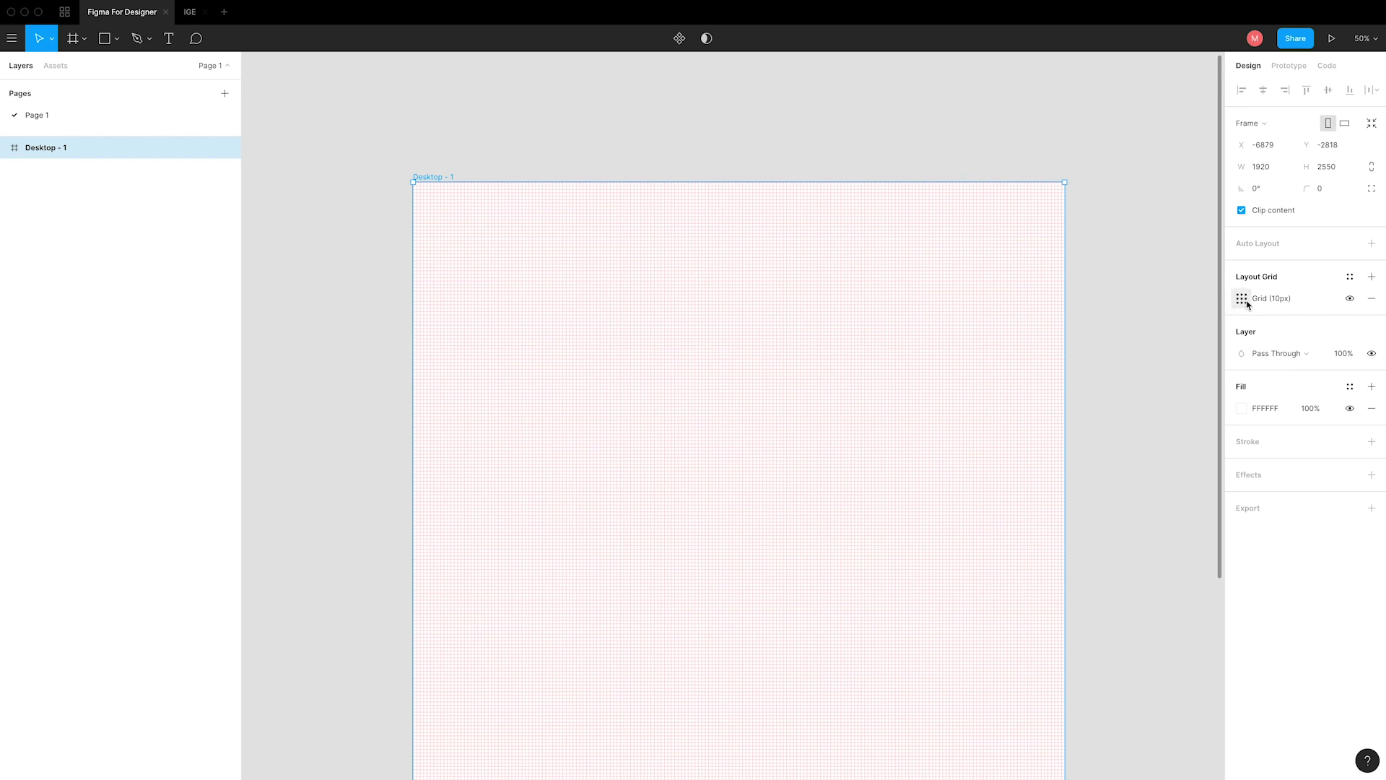
left_click(1243, 301)
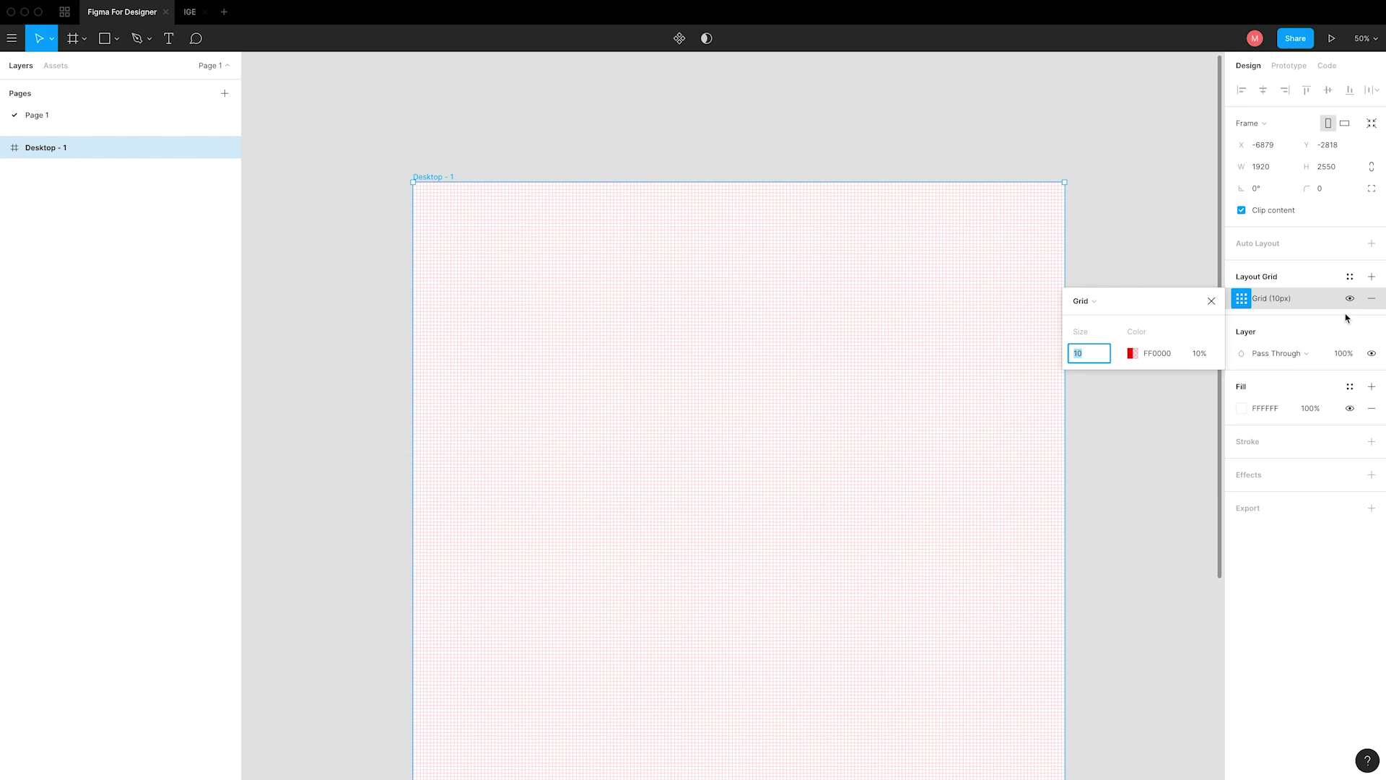
left_click(1121, 307)
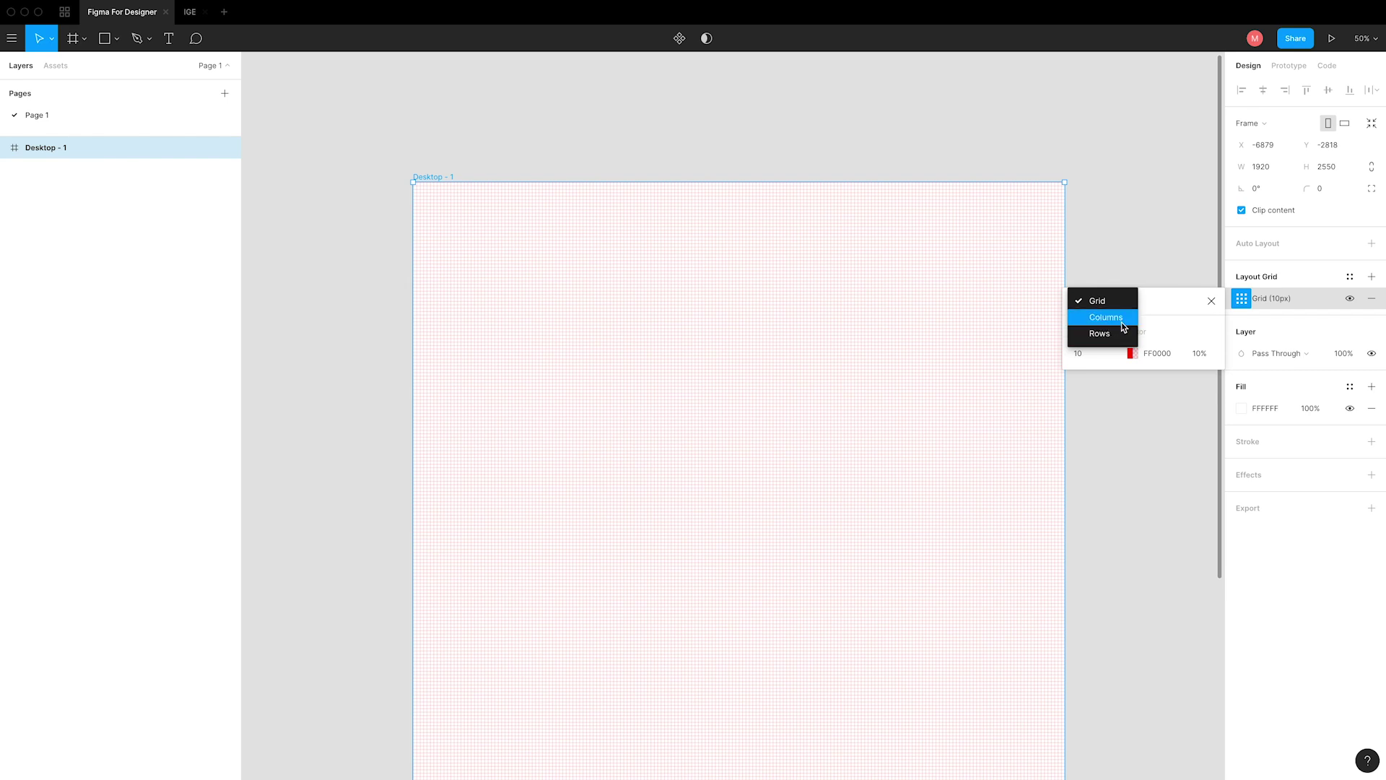
left_click(1121, 325)
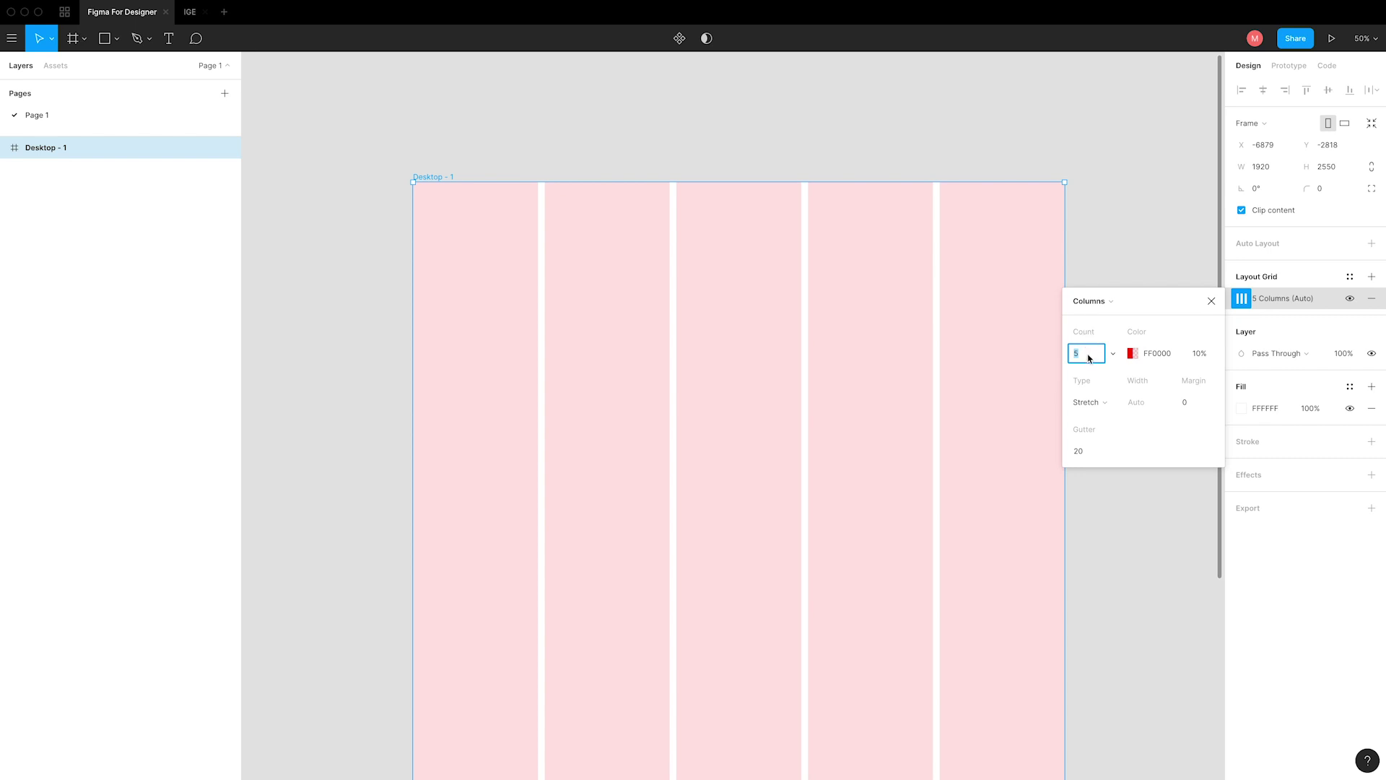
mouse_move(119, 147)
type("2")
left_click(1097, 407)
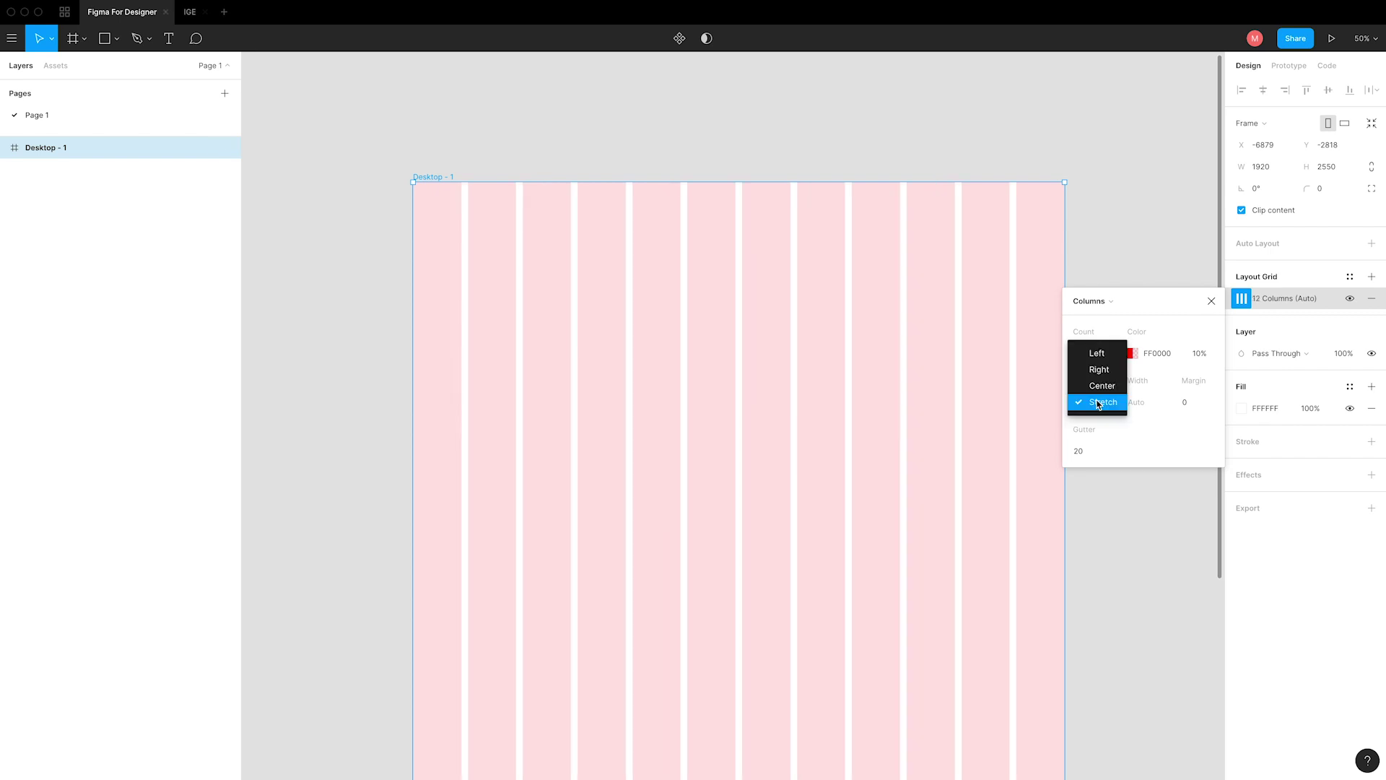
left_click(189, 13)
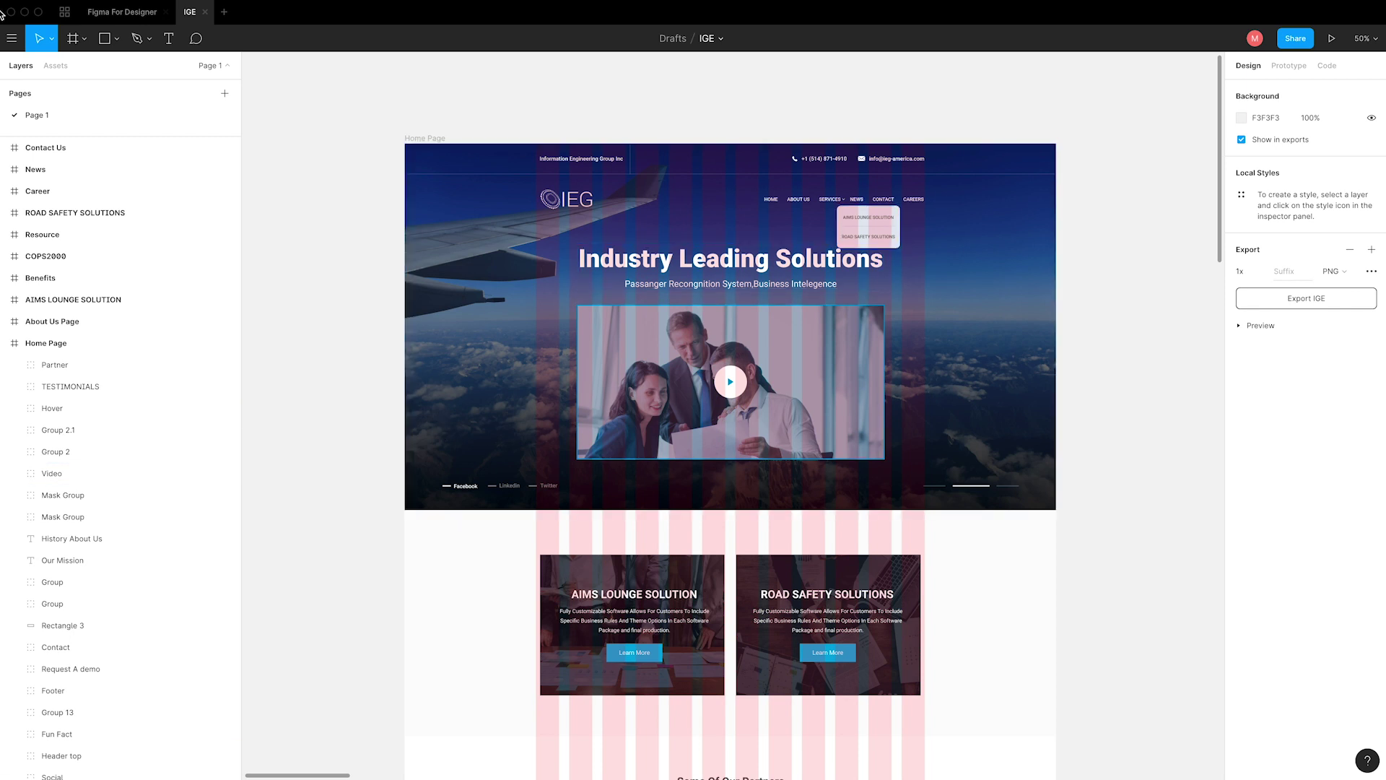
Center the 12-column grid with 70 px columns and 30 px gutters, then zoom to 50%
left_click(121, 12)
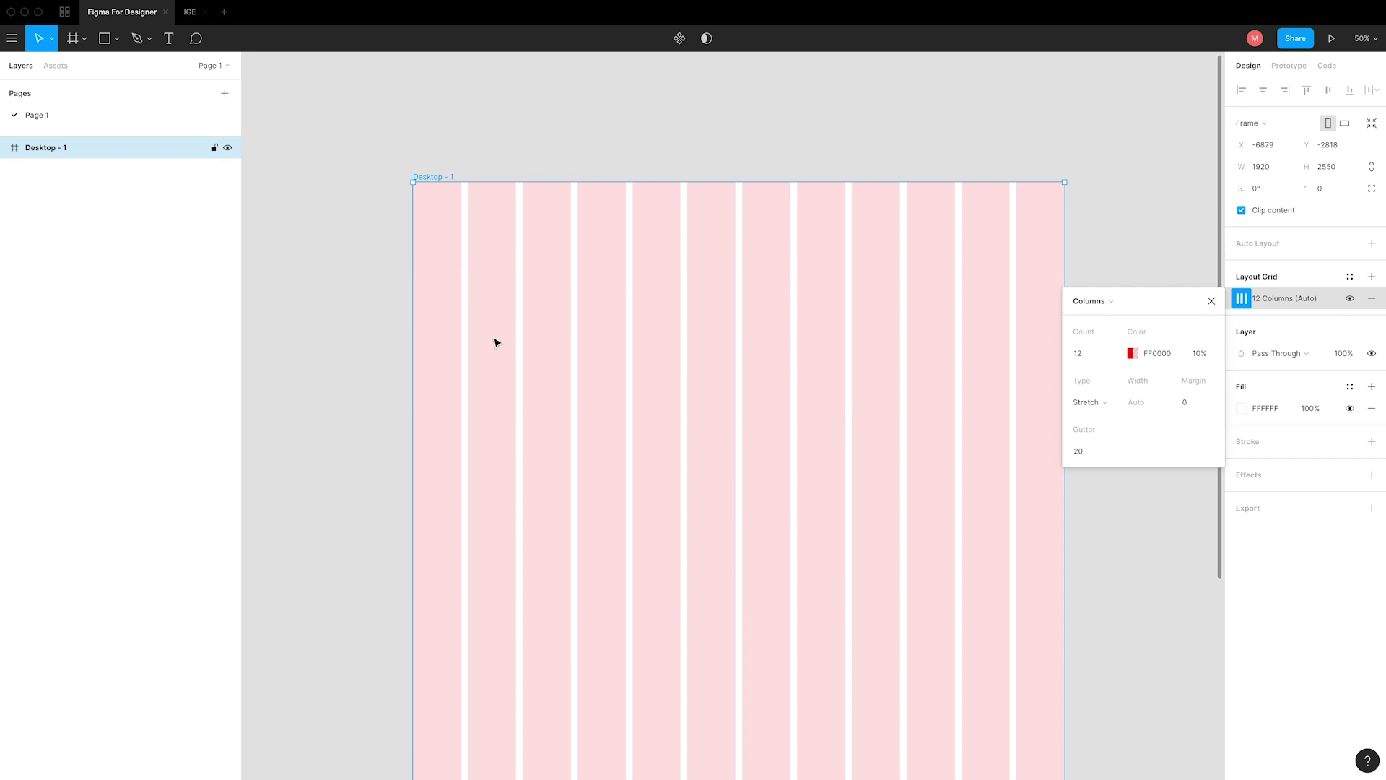
left_click(1087, 404)
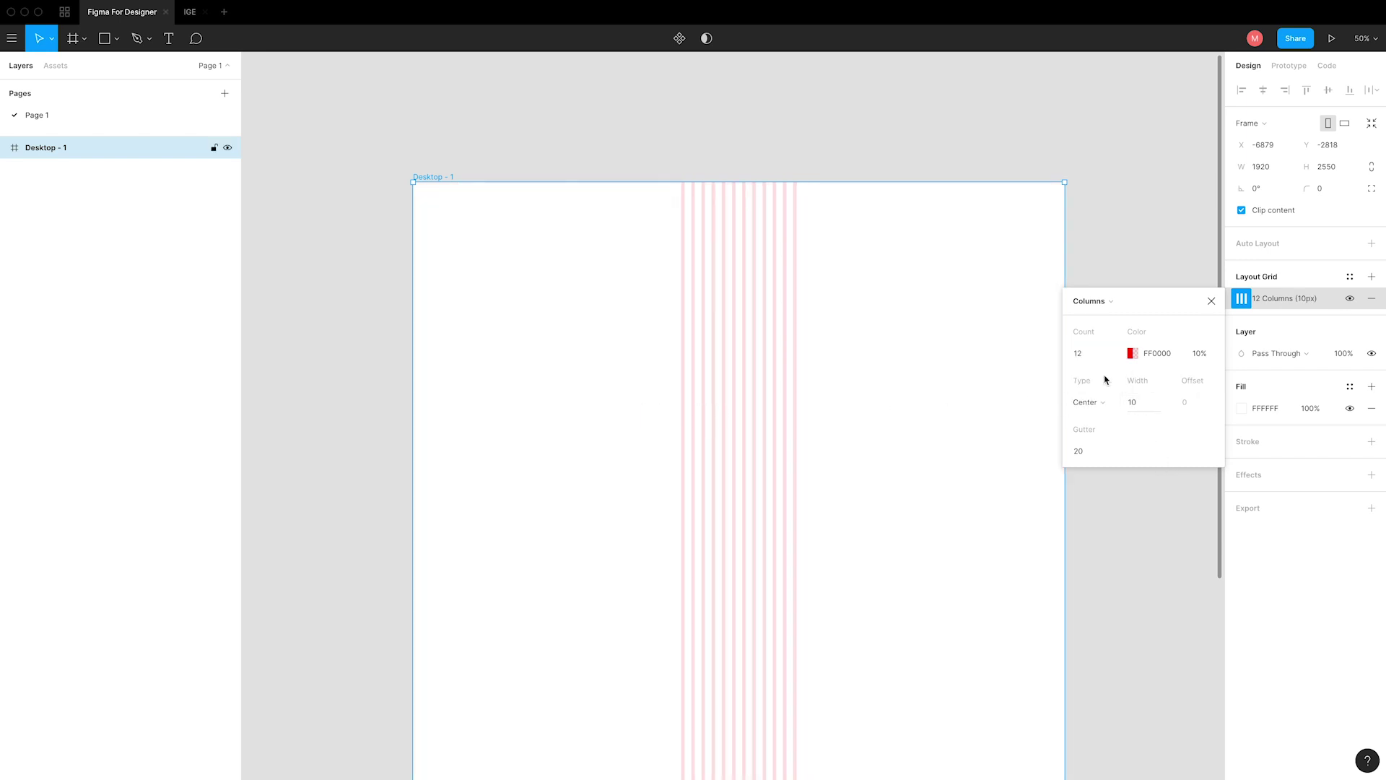
key("shift+0")
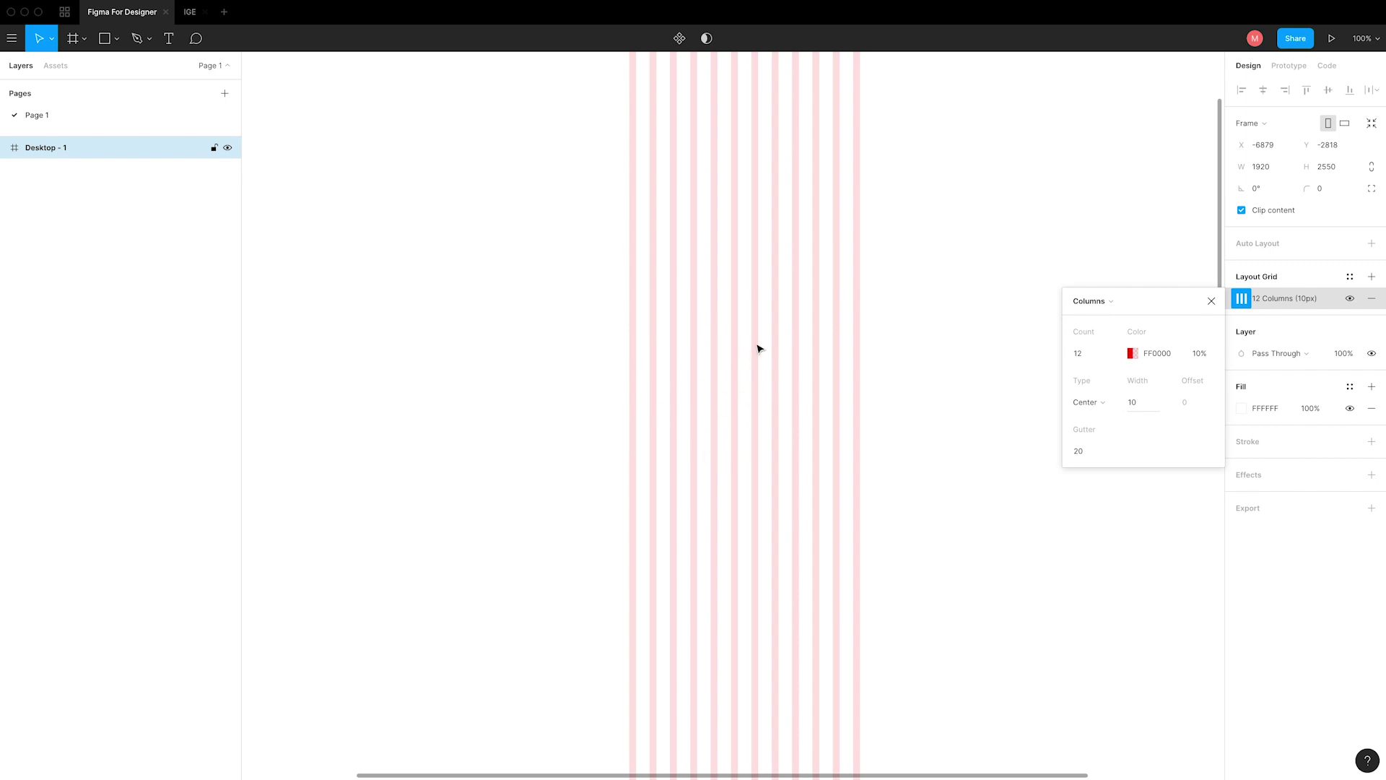
left_click(1135, 406)
type("70")
key("Return")
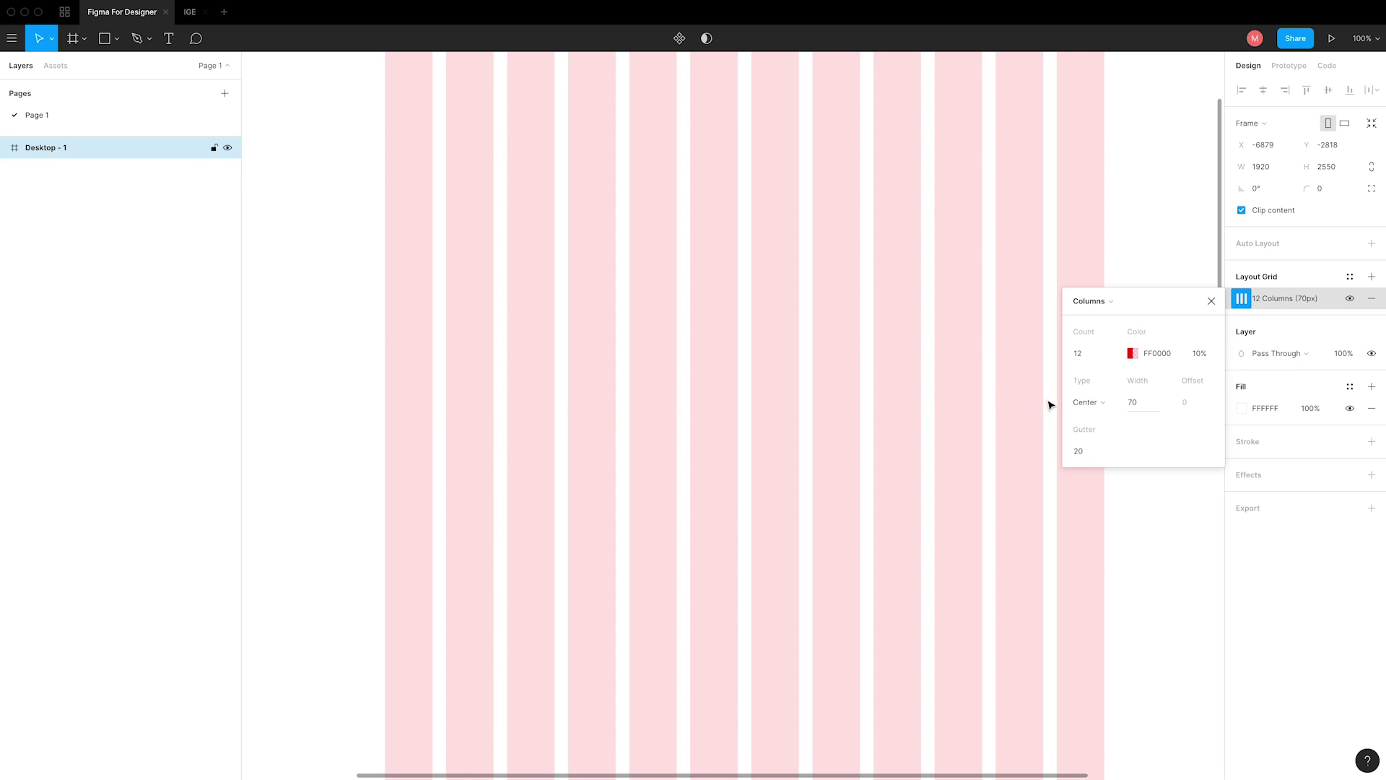
left_click(1081, 451)
type("30")
key("Return")
key("shift+1")
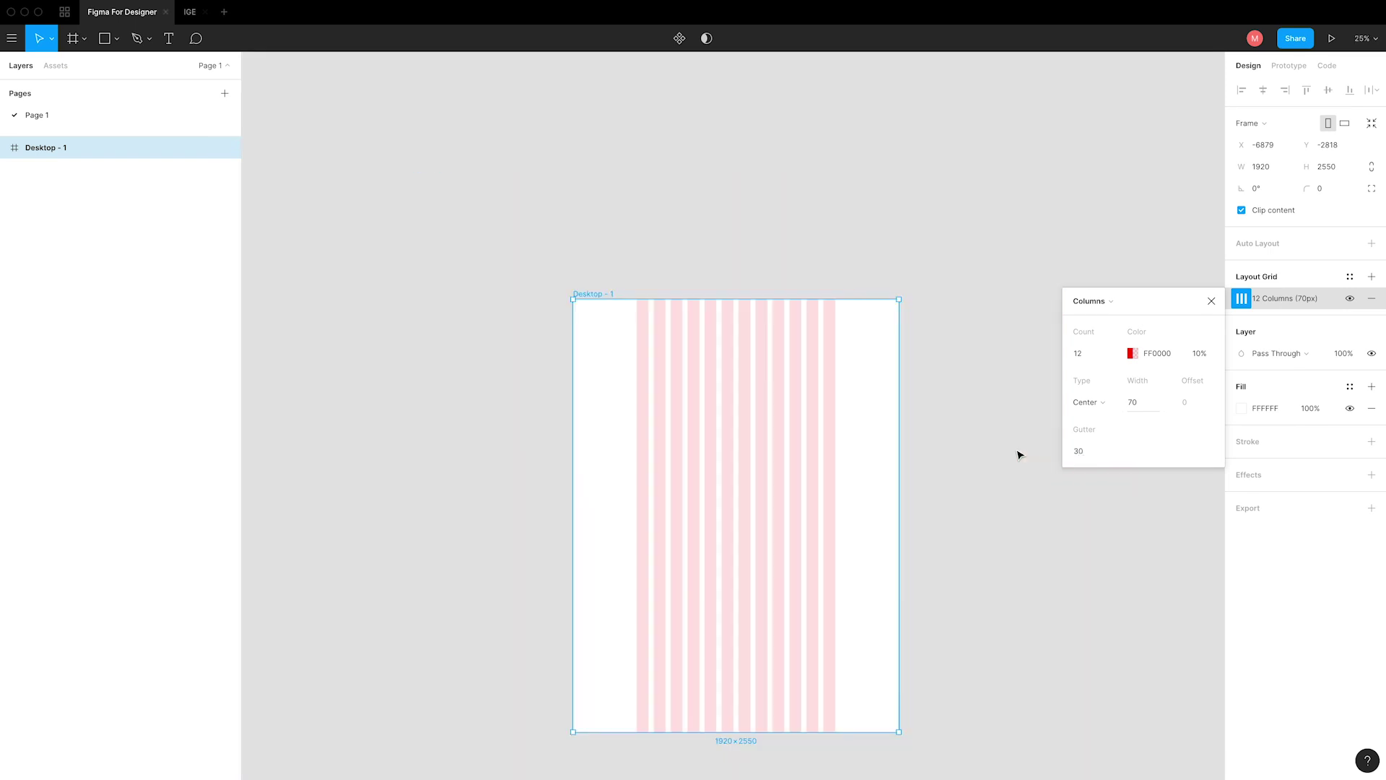
key("plus")
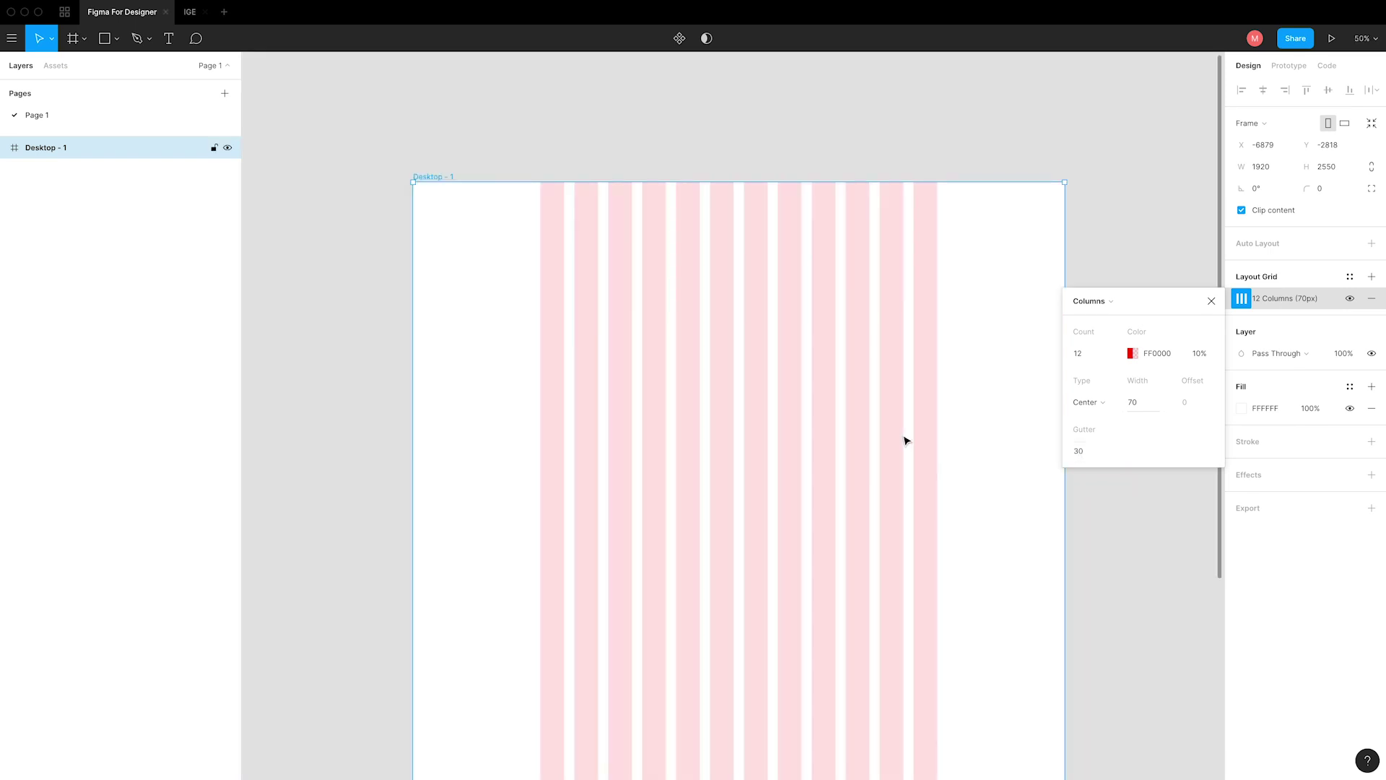
Draw a 1170×264 rectangle spanning all twelve grid columns
left_click(115, 42)
left_click(109, 70)
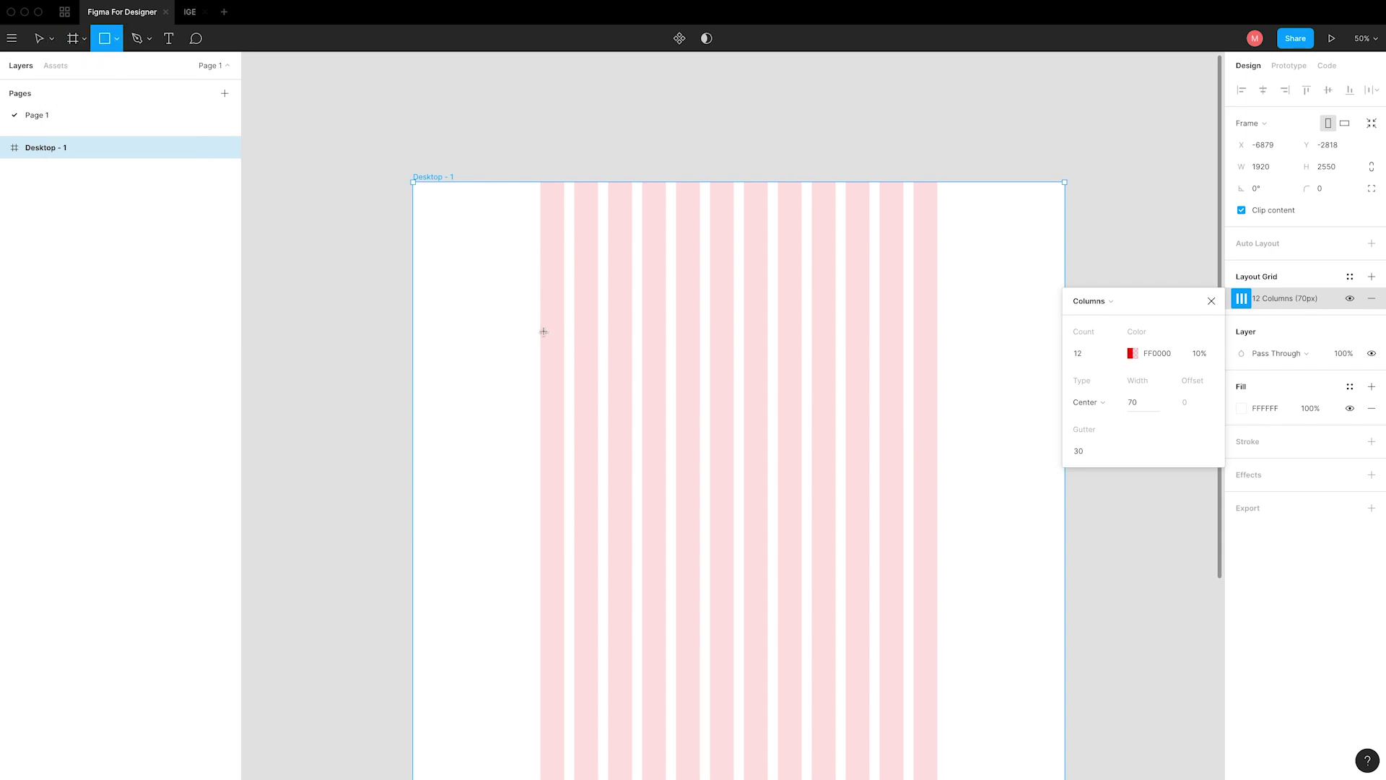
left_click_drag(540, 327, 939, 416)
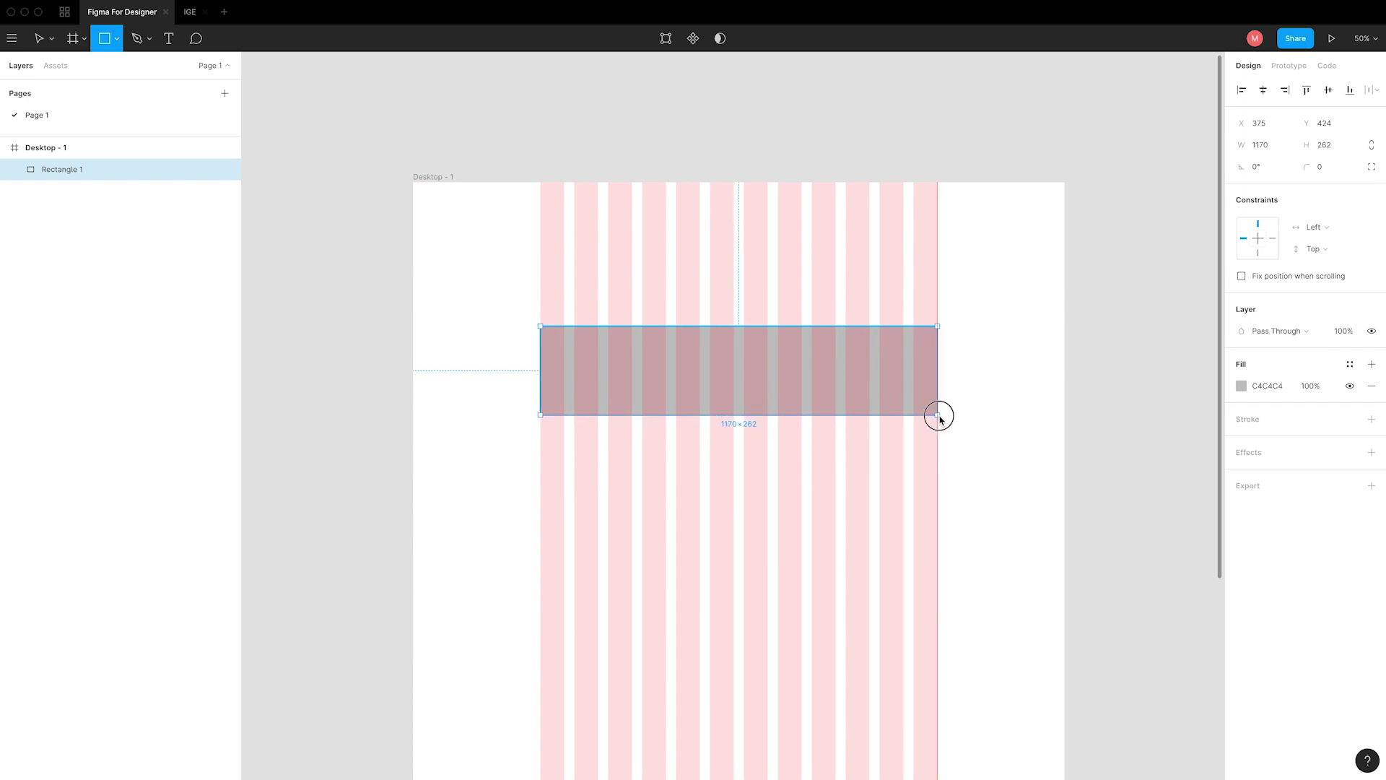
left_click_drag(939, 416, 938, 417)
left_click(1275, 147)
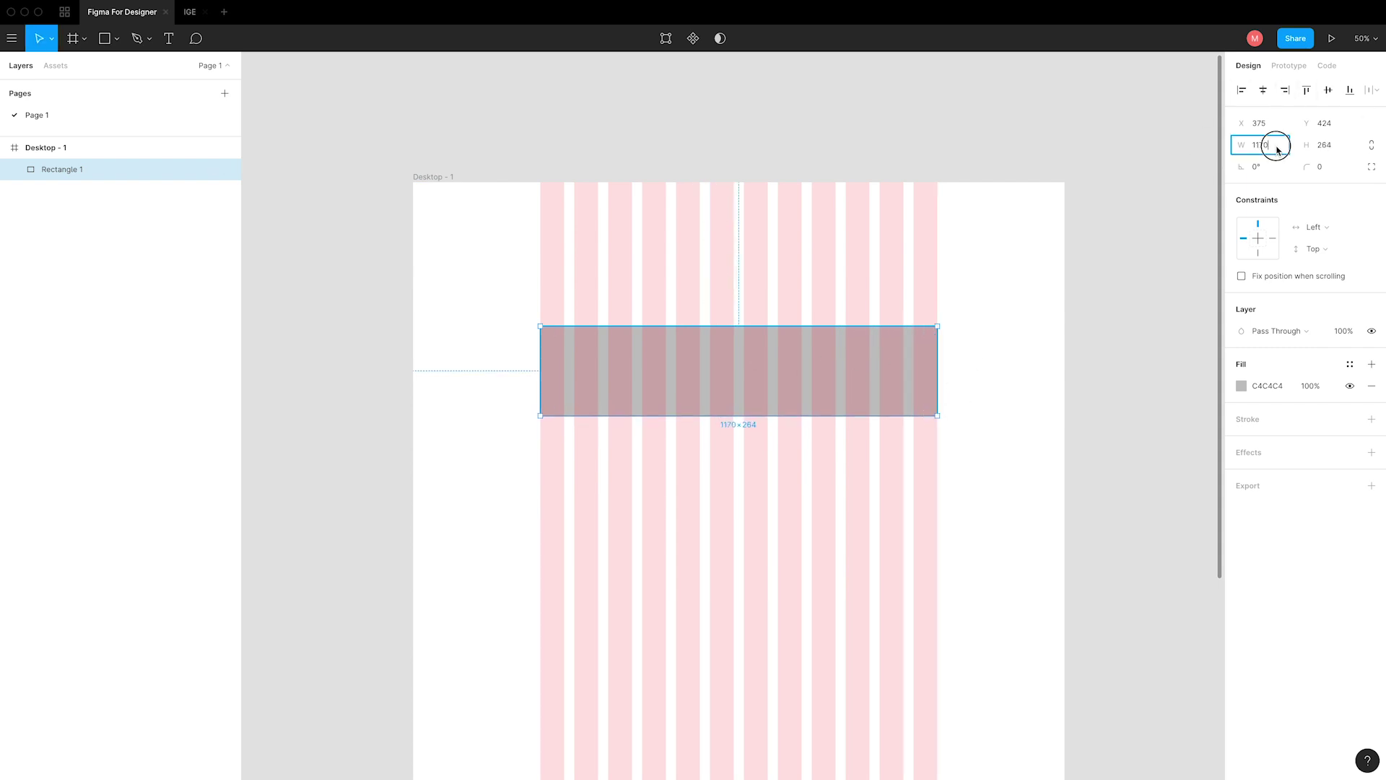
left_click(1339, 144)
Move the rectangle near the top of Desktop - 1, at Y 192
left_click(1111, 286)
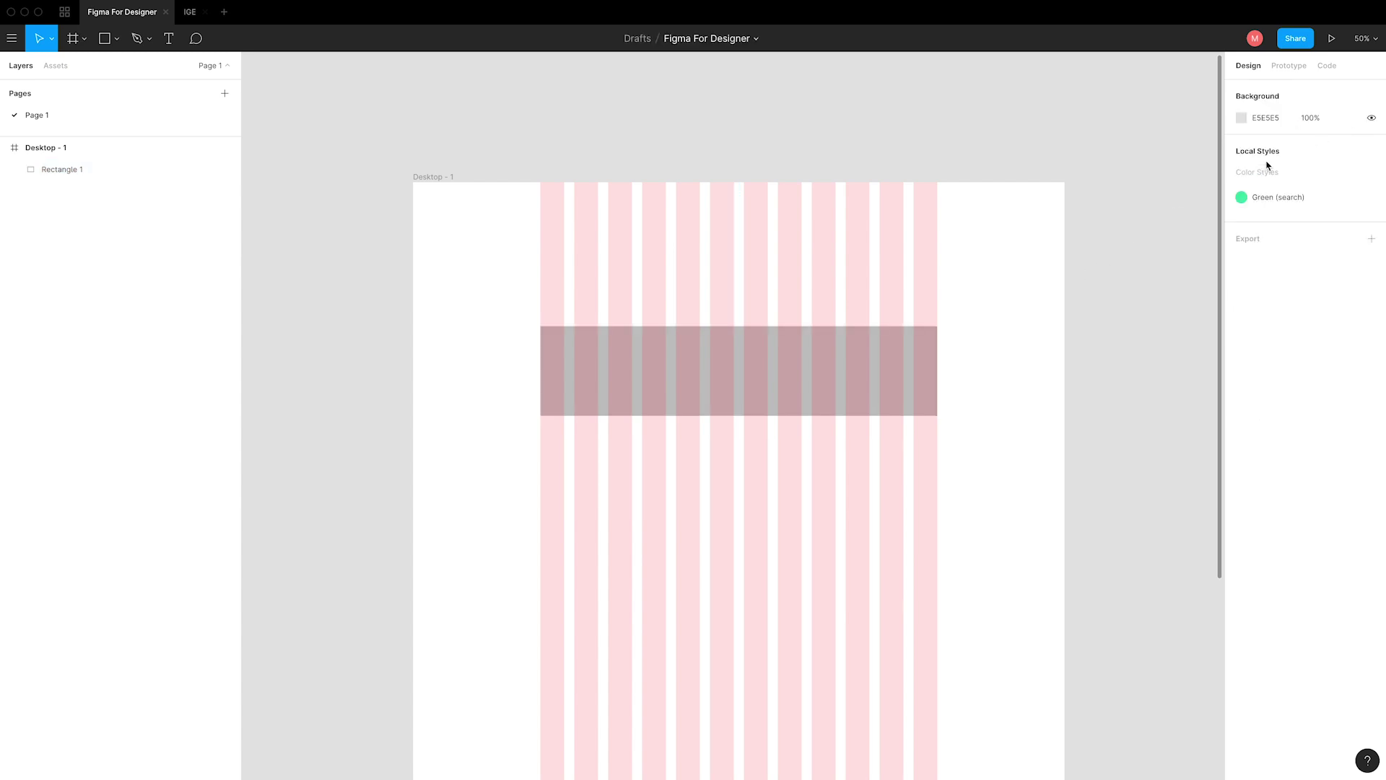
left_click(738, 404)
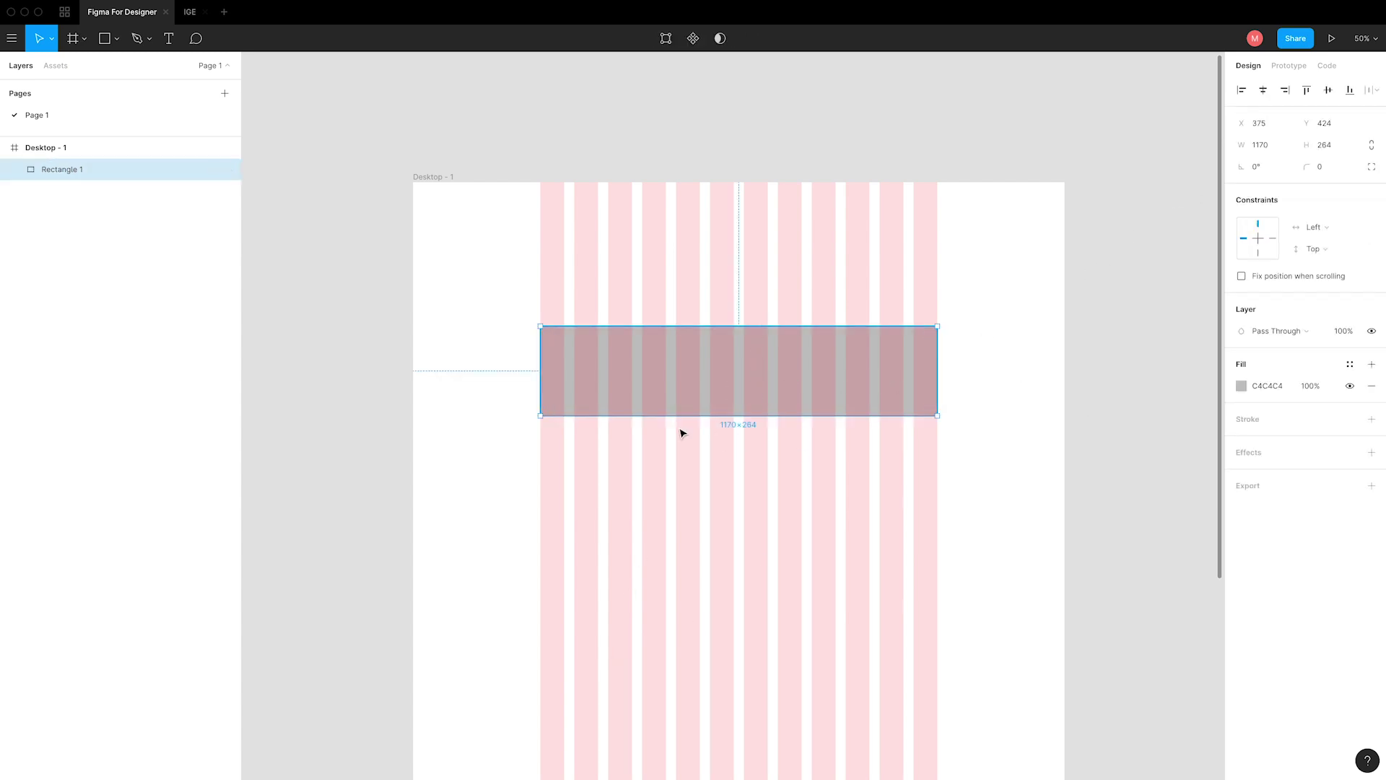
mouse_move(726, 373)
left_mouse_down()
mouse_move(720, 310)
mouse_move(727, 320)
left_mouse_up()
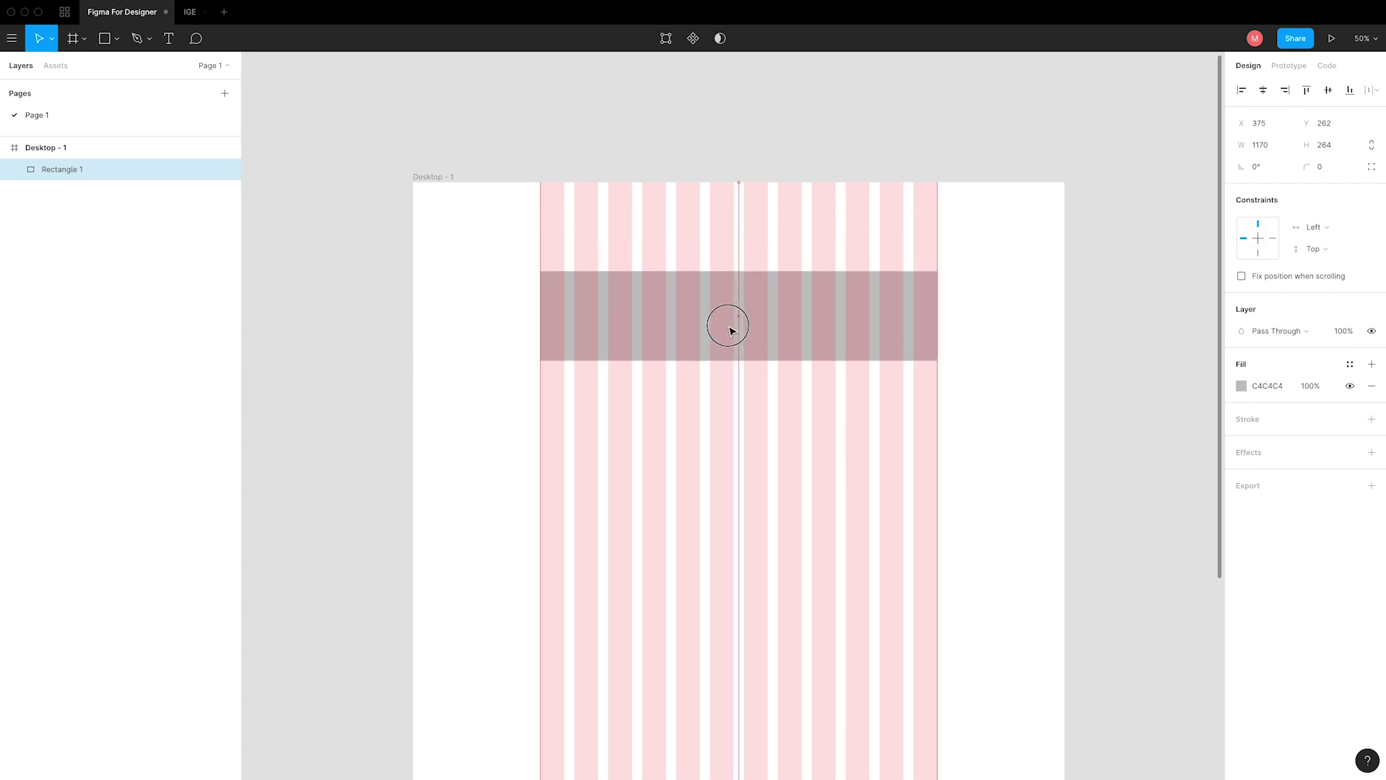
left_click(1201, 388)
left_click(737, 305)
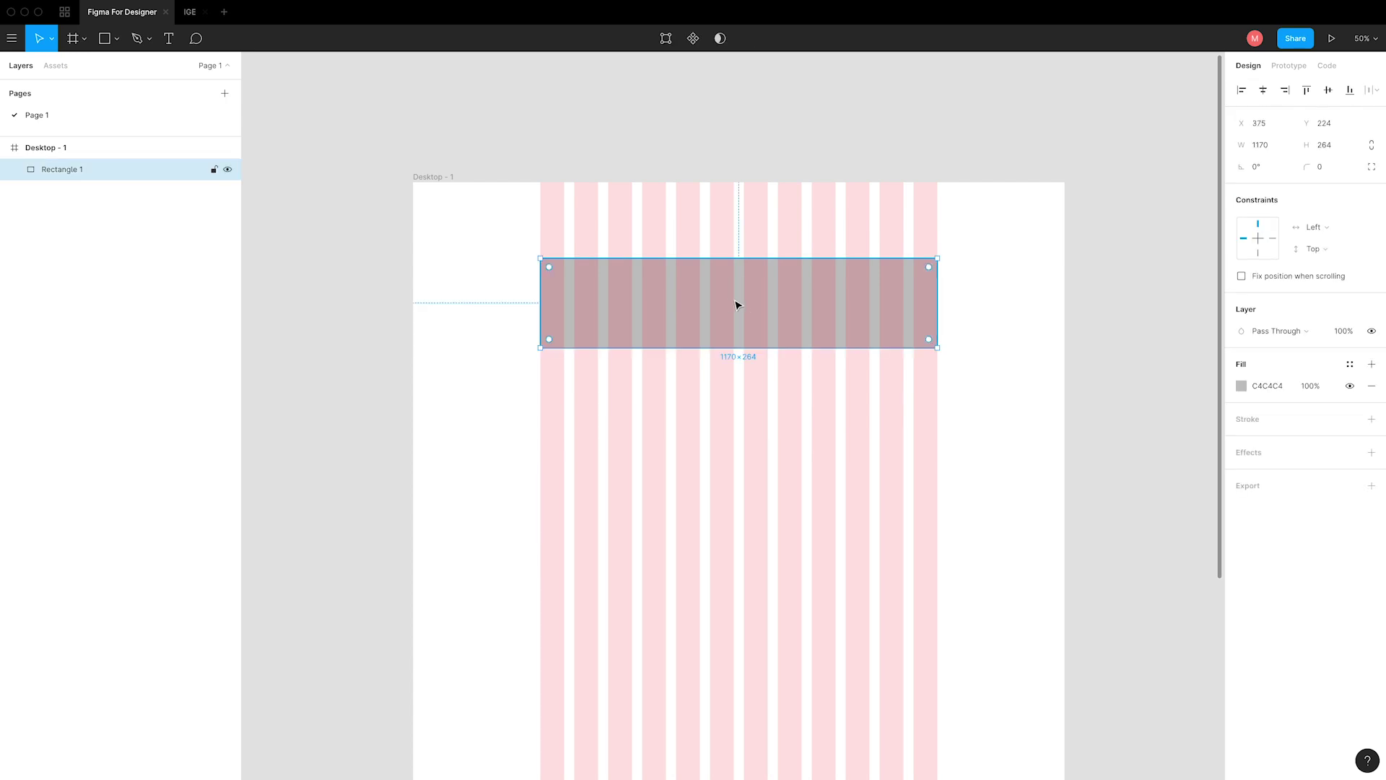
left_click_drag(765, 310, 765, 246)
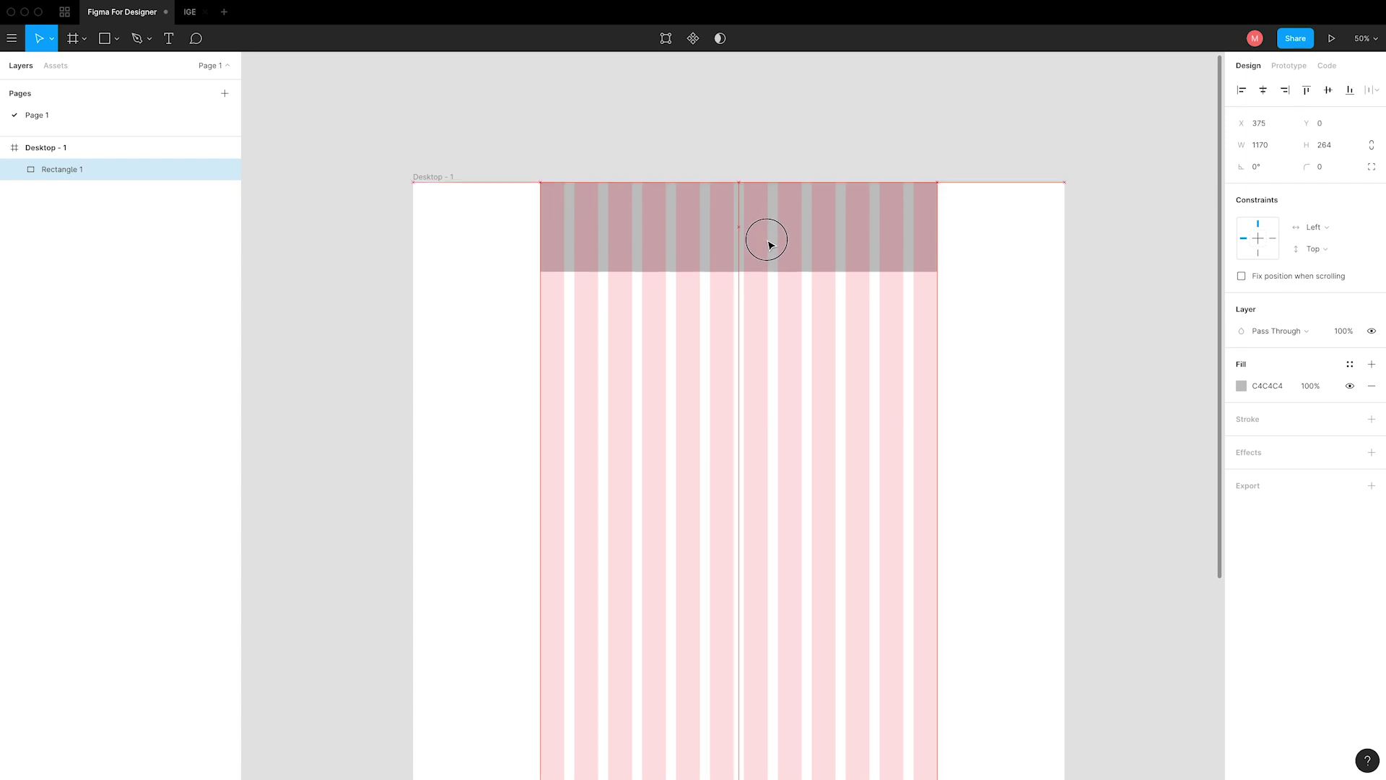
left_click_drag(765, 245, 766, 308)
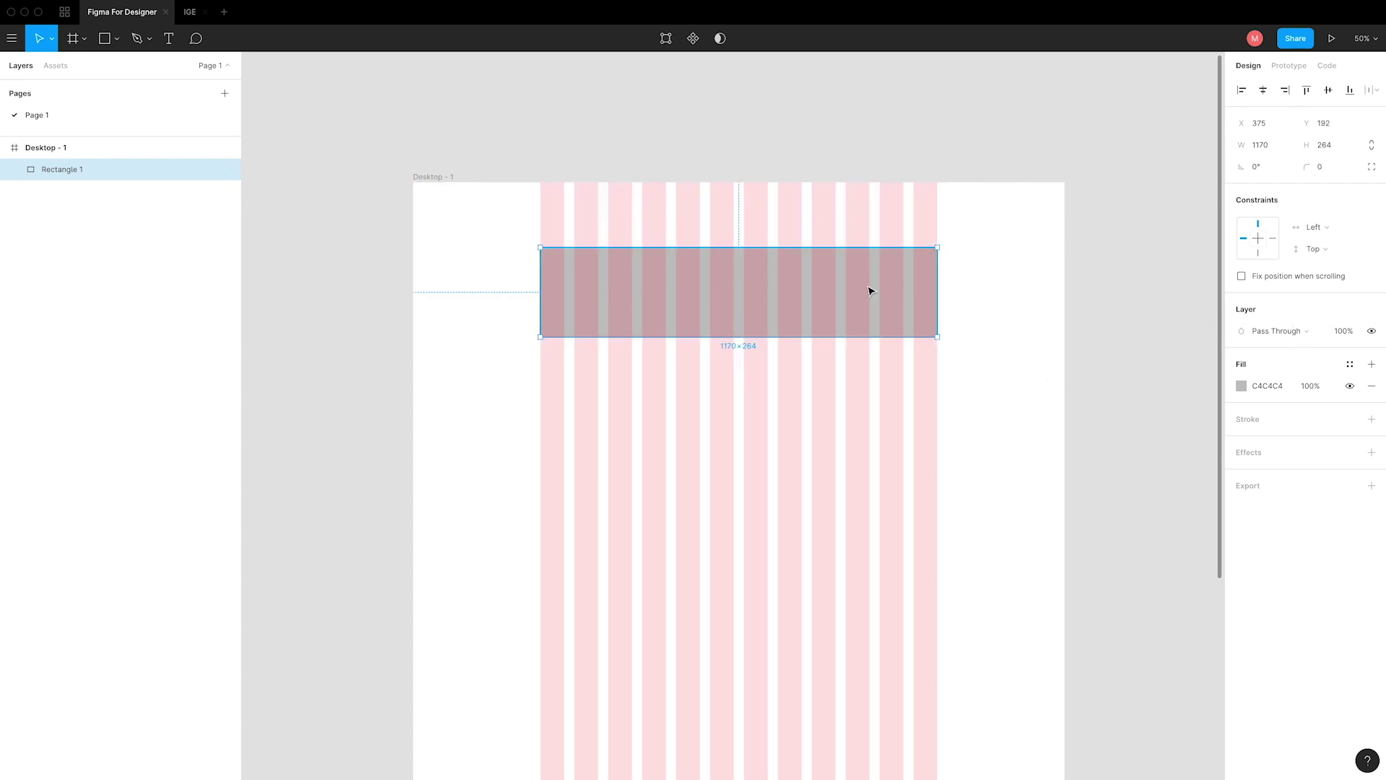
Toggle the column grid's visibility and add then remove an extra 10px square grid
left_click(433, 178)
left_click(1348, 301)
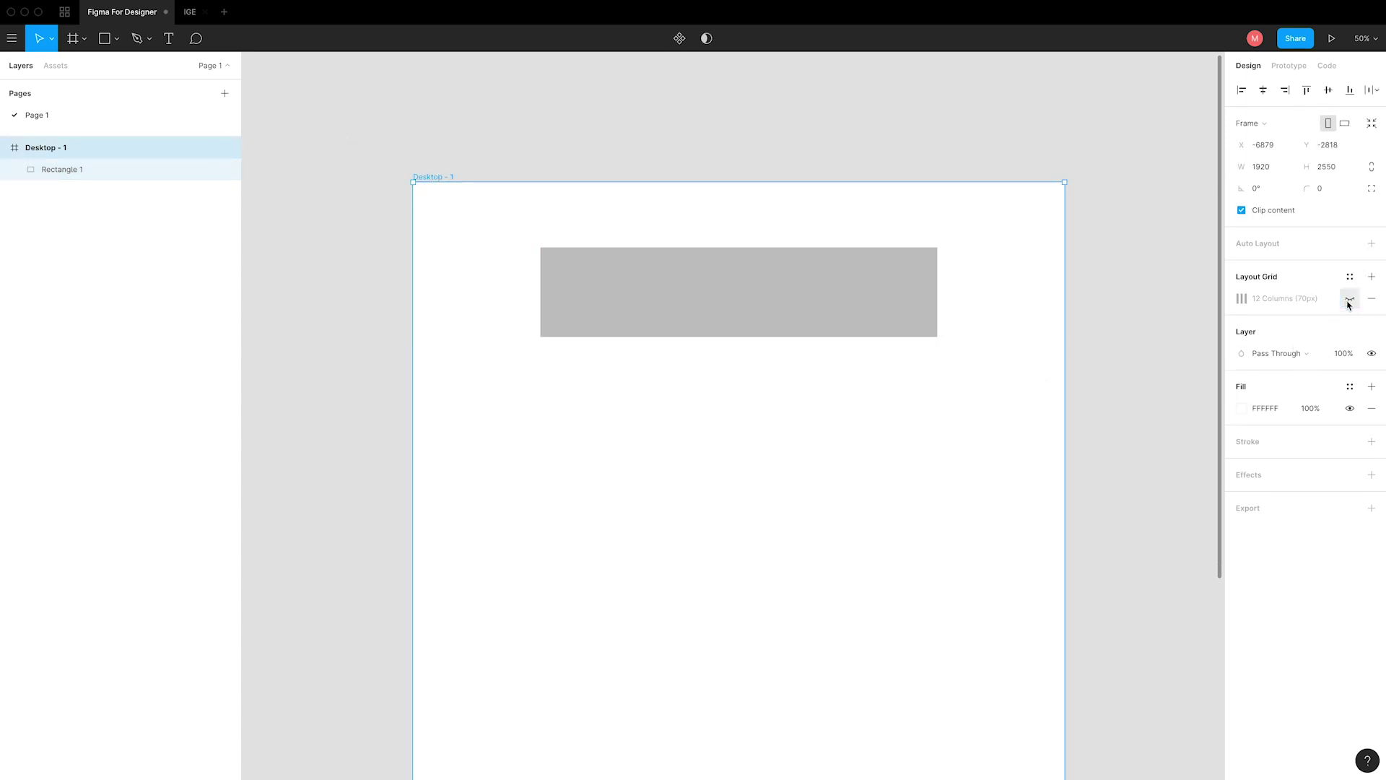
left_click(1348, 300)
left_click(1349, 300)
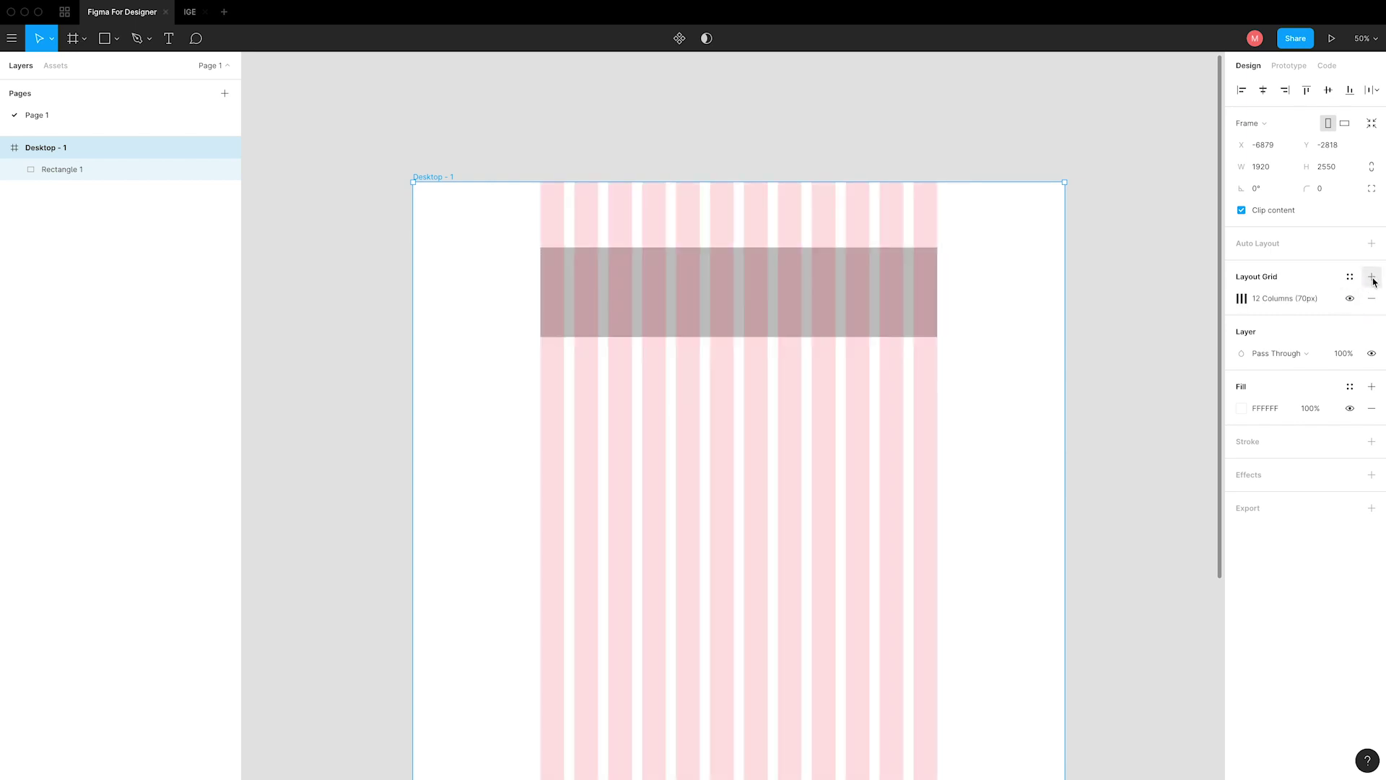
left_click(1372, 278)
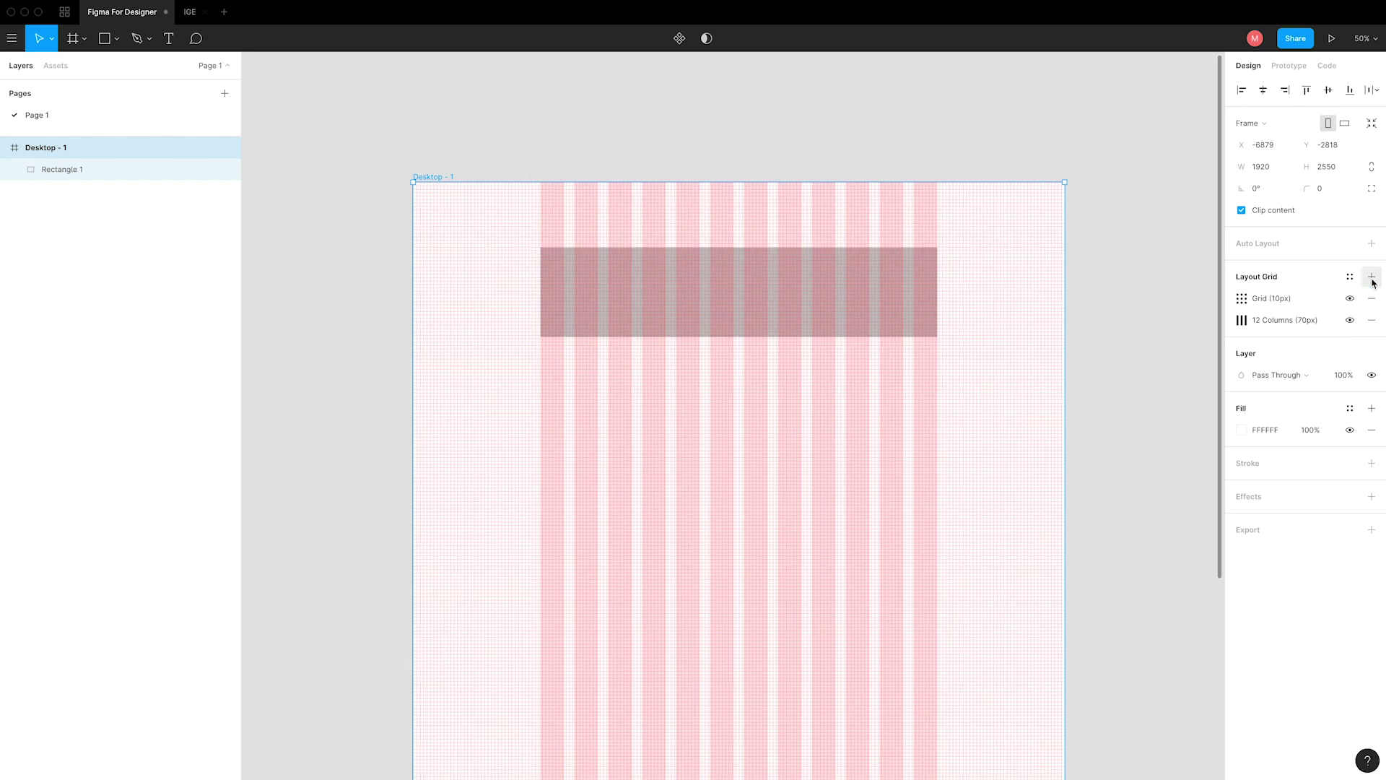
left_click(1371, 301)
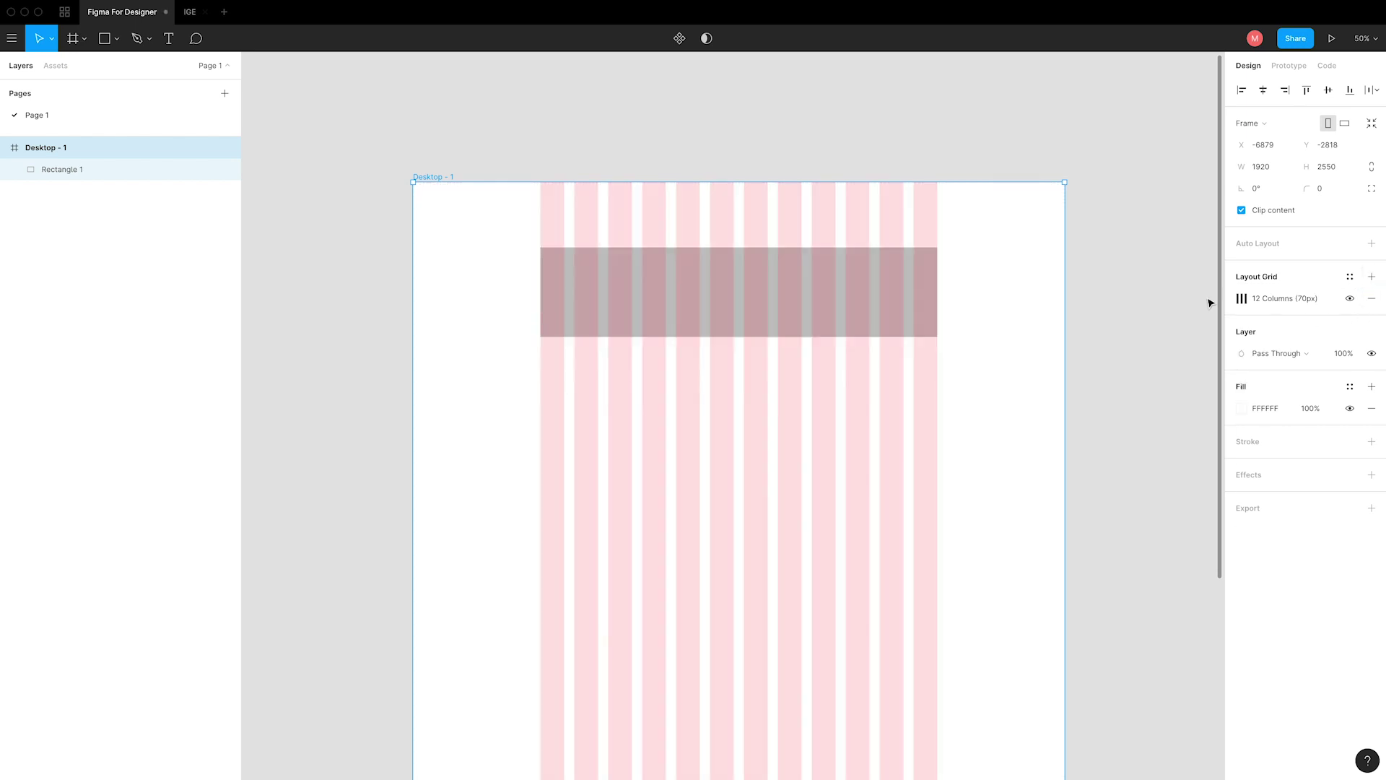
Delete the test rectangle from Desktop - 1
left_click(814, 317)
key("Delete")
left_click(1142, 354)
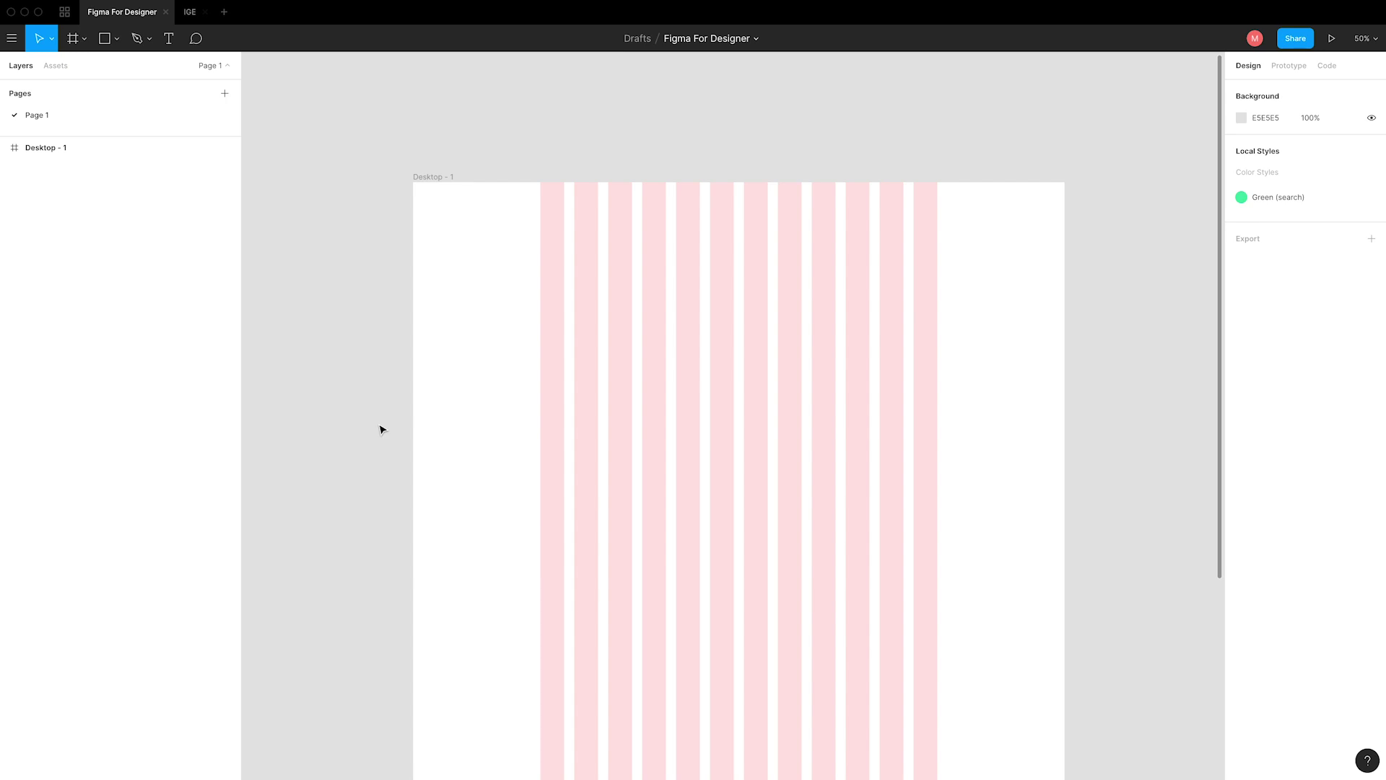
Add a horizontal guide and vertical guides at x 545, 573 and 743 along column edges
key("shift+r")
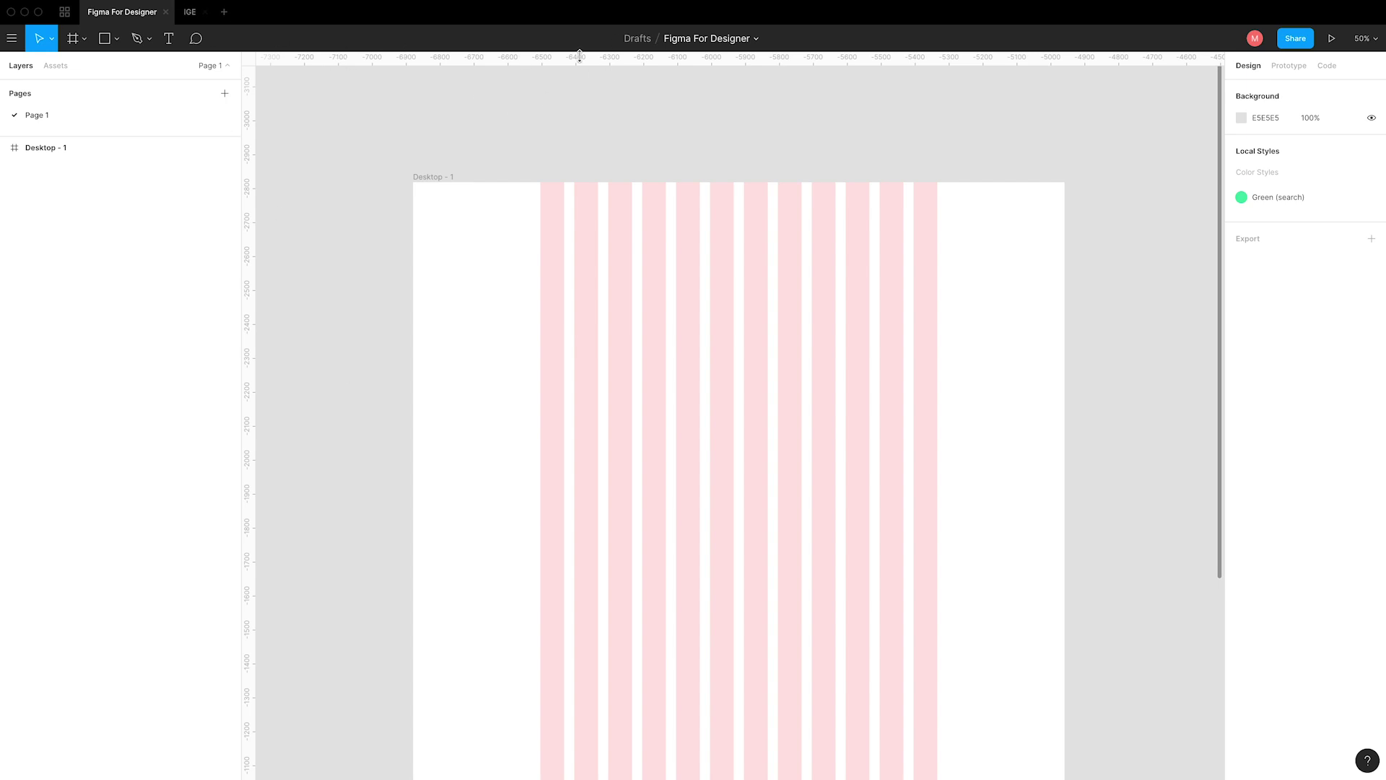
left_click_drag(593, 60, 594, 289)
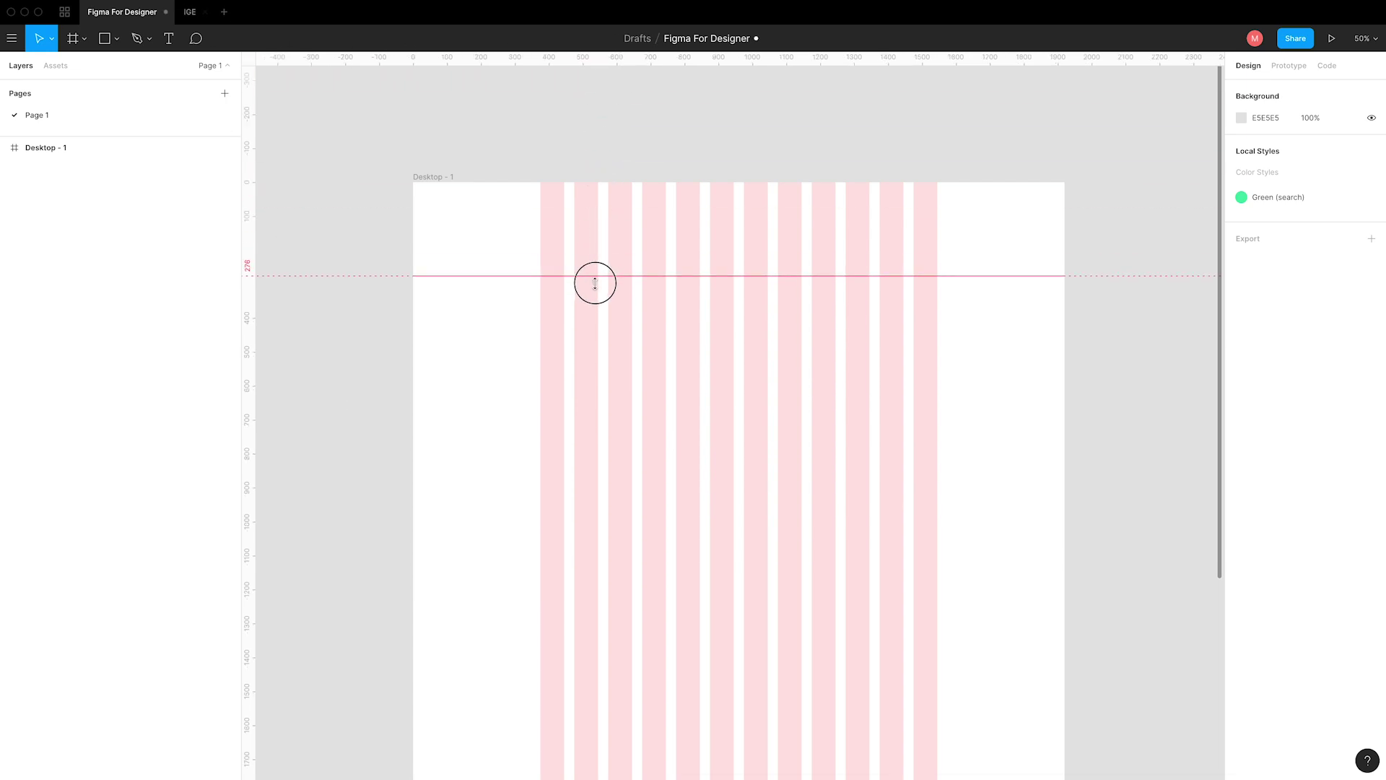
left_click(406, 337)
left_click_drag(245, 371, 598, 383)
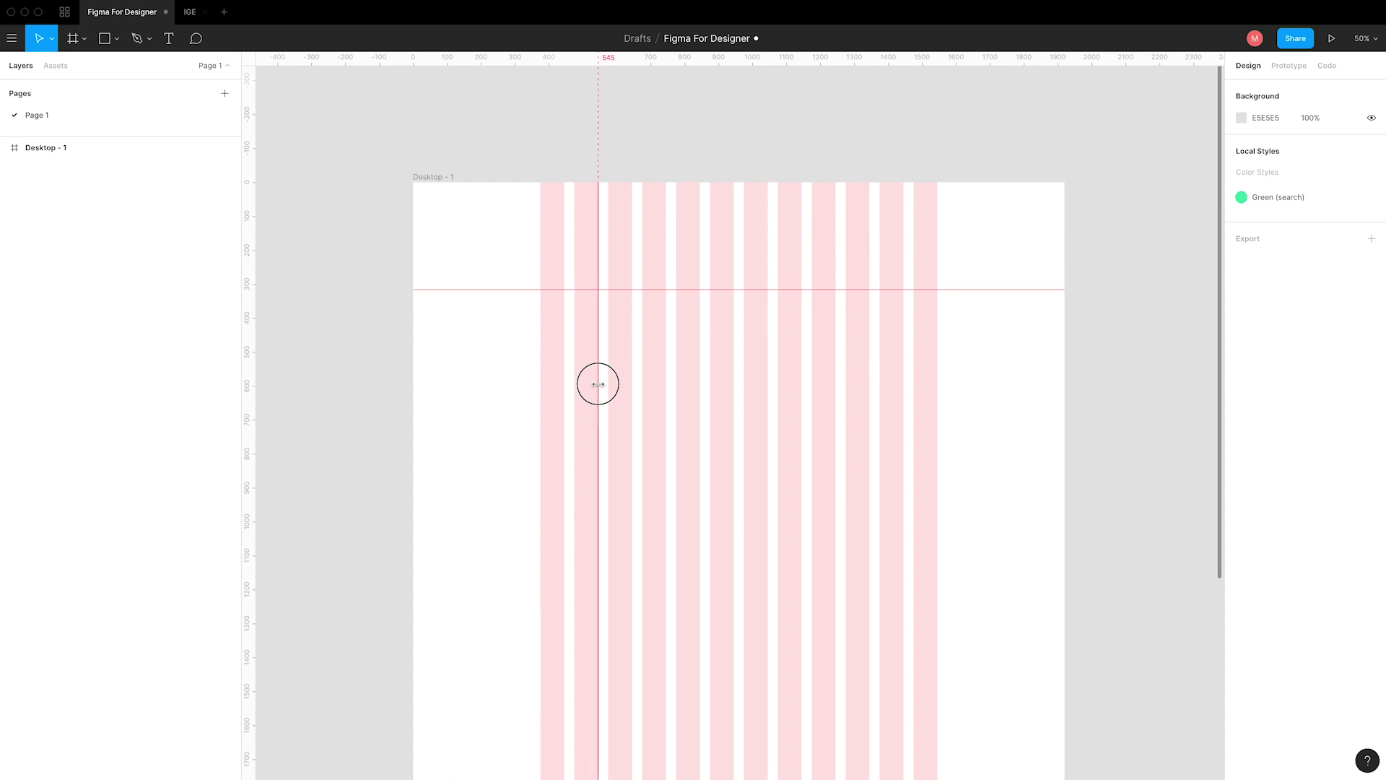
left_click_drag(249, 399, 631, 426)
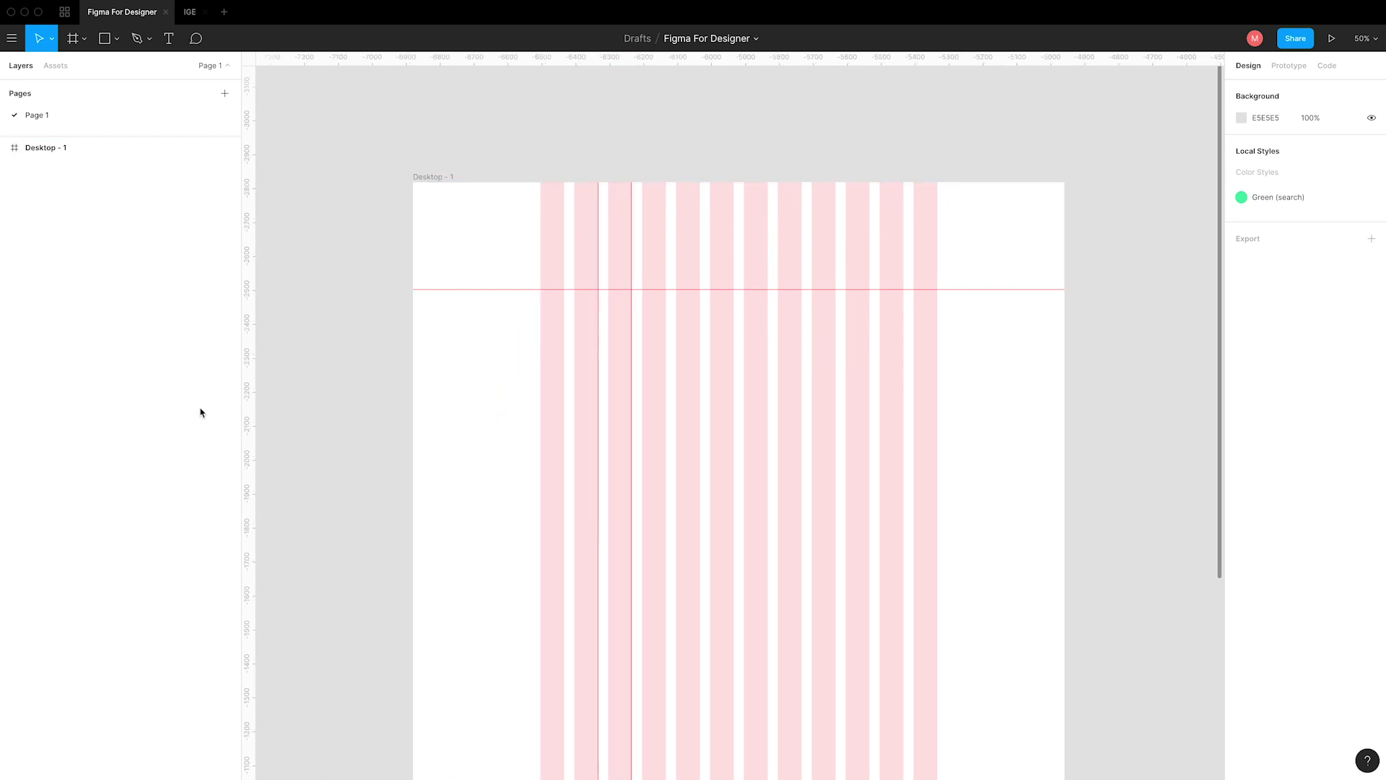
left_click_drag(249, 415, 665, 427)
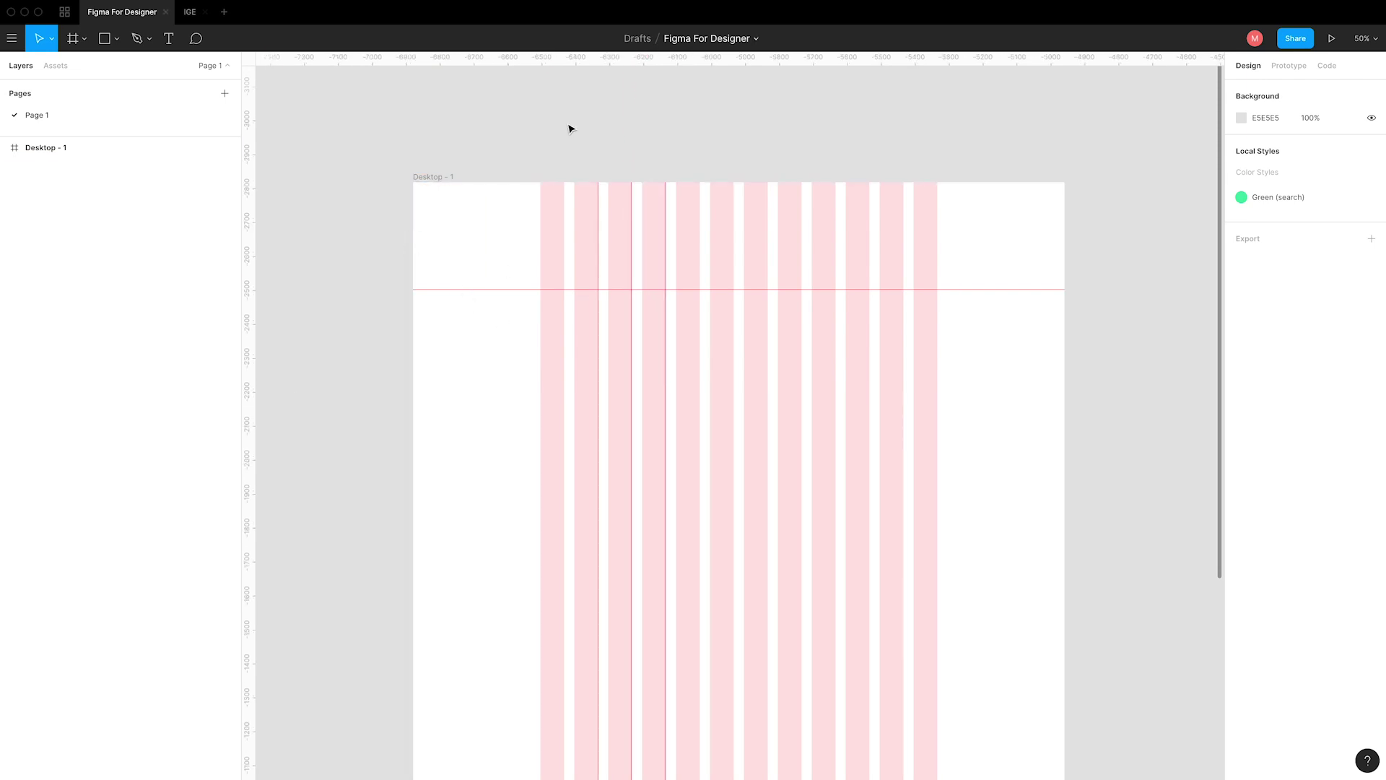
Hide the rulers and guides with Shift+R
key("shift+r")
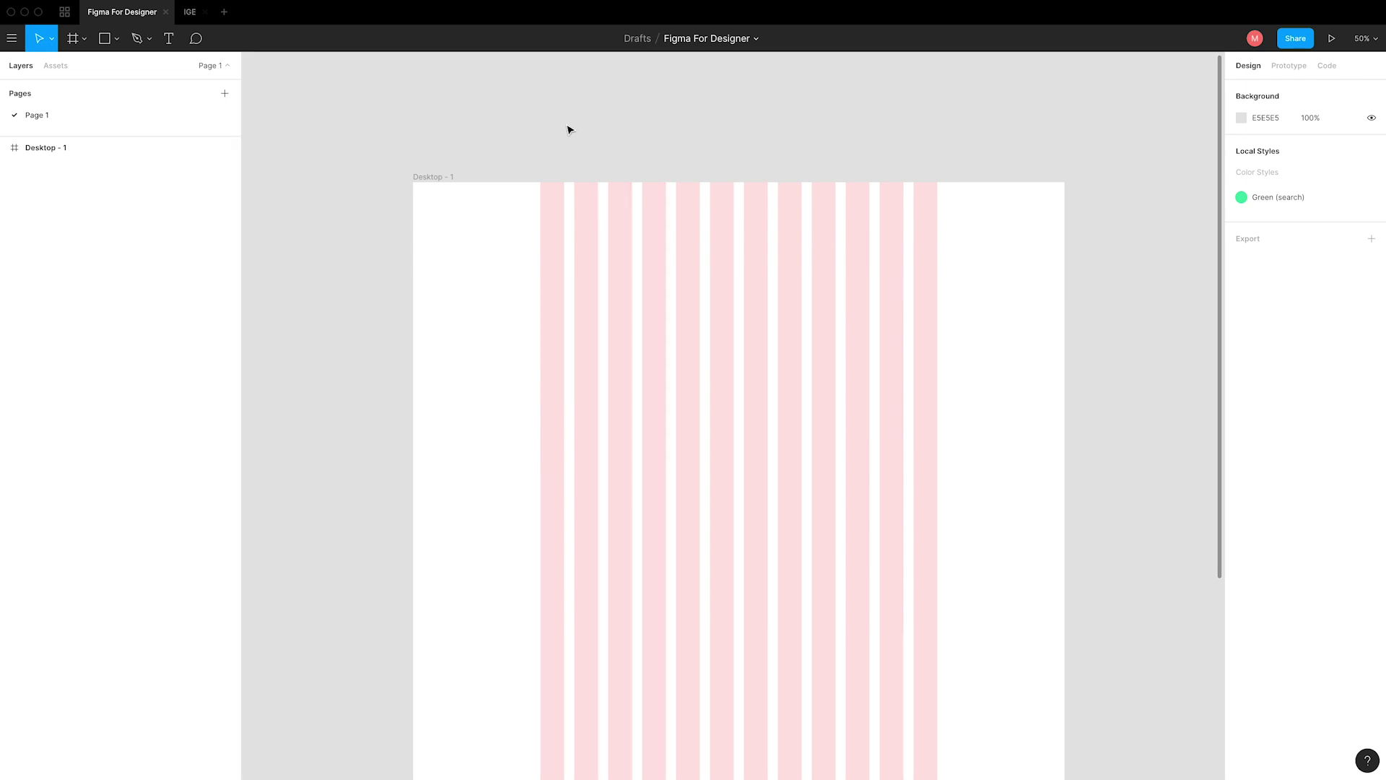
key("shift+r")
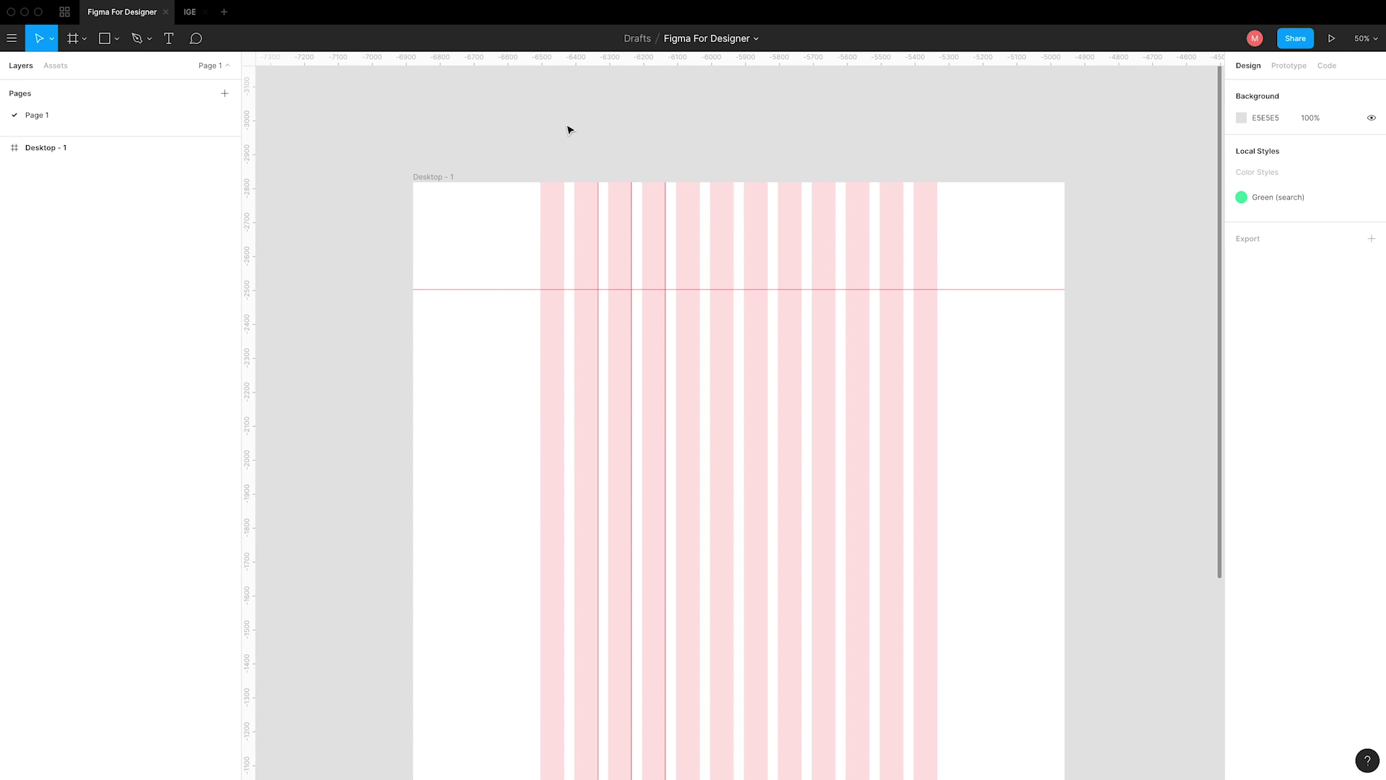
key("shift+r")
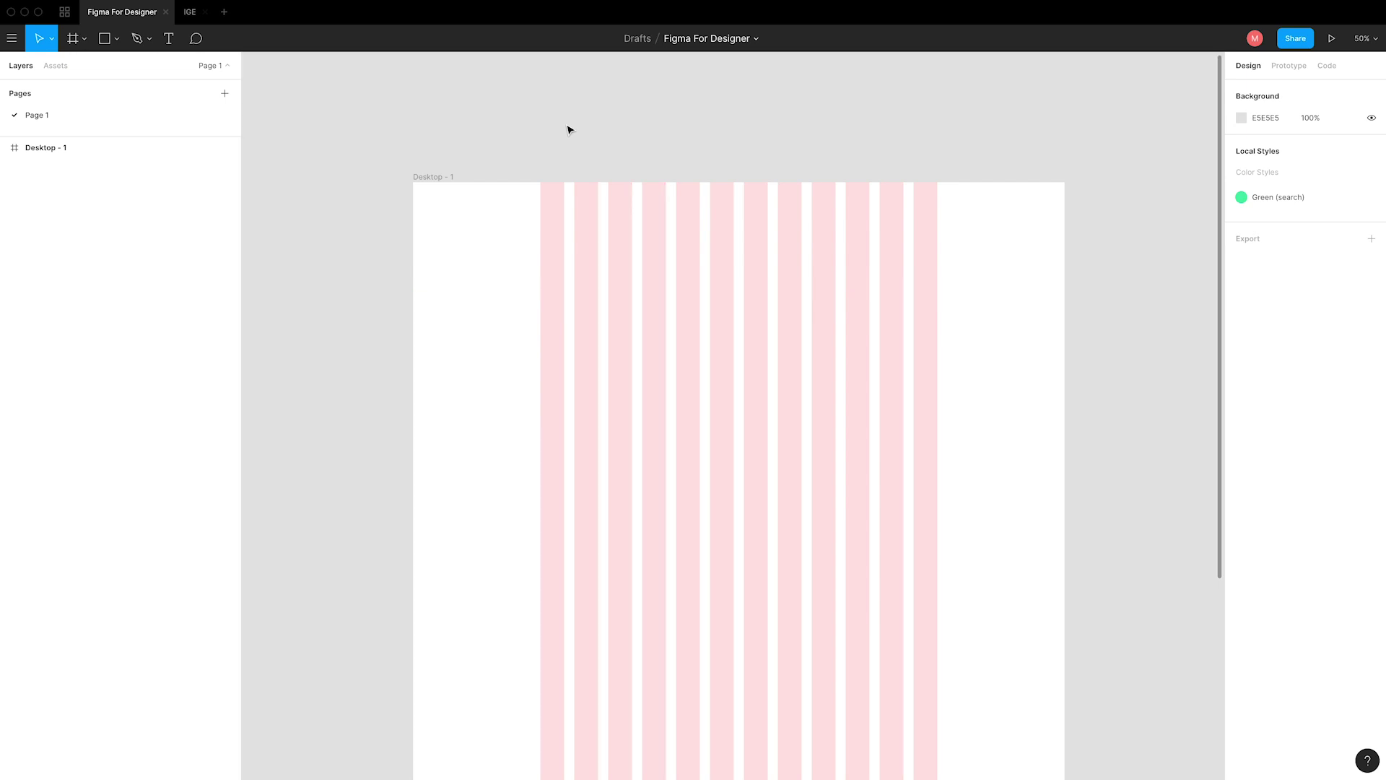